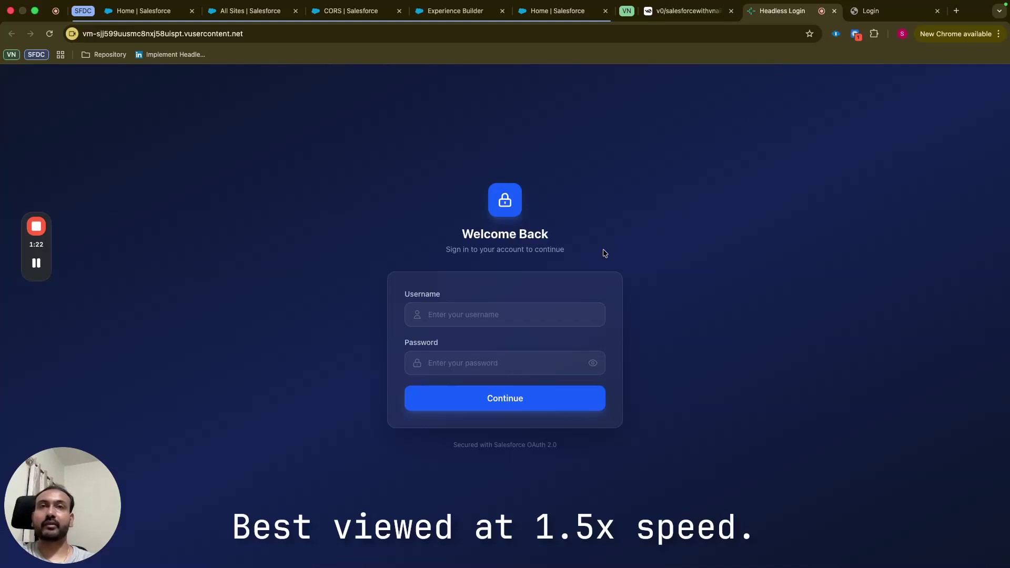
Sign in on the Headless Login page with the suggested partner contact username and the account password.
click(540, 323)
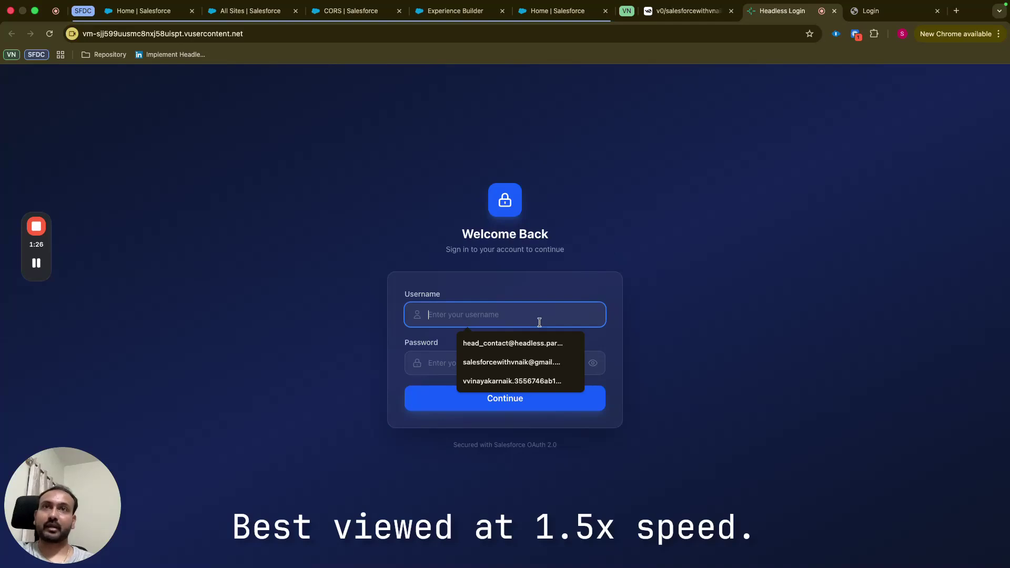
click(506, 347)
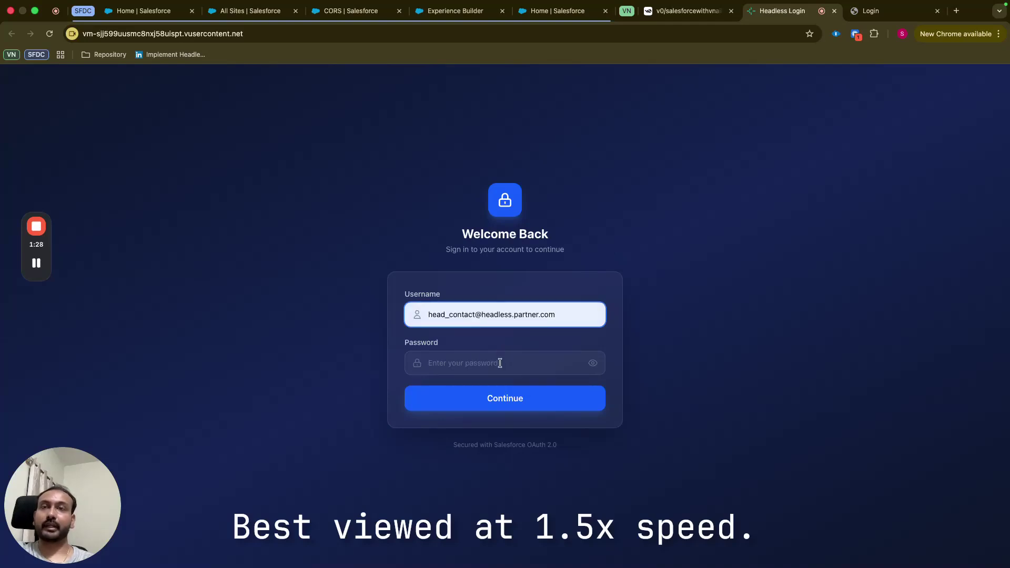
key(super+Tab)
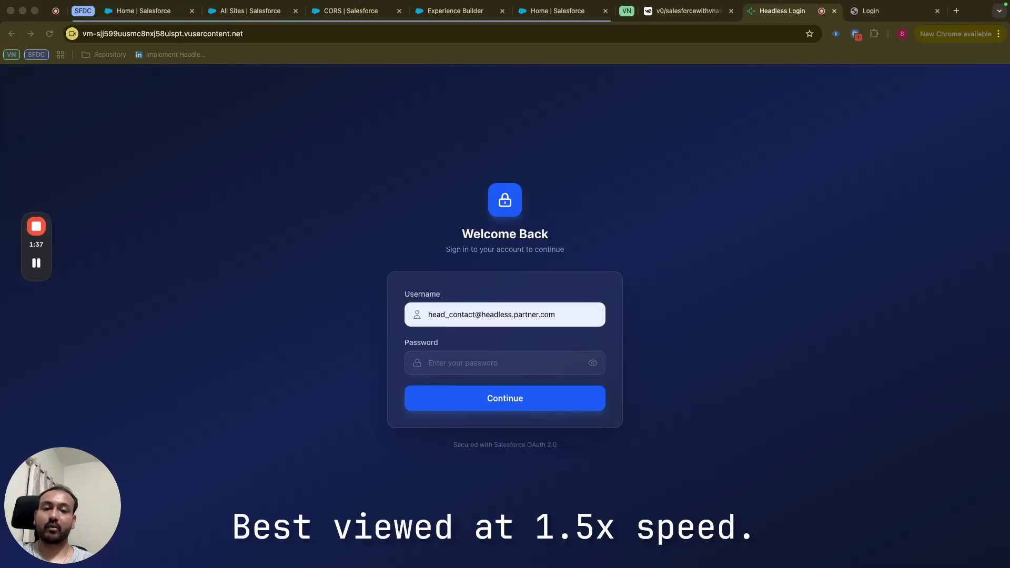
click(470, 364)
key(super+v)
click(511, 399)
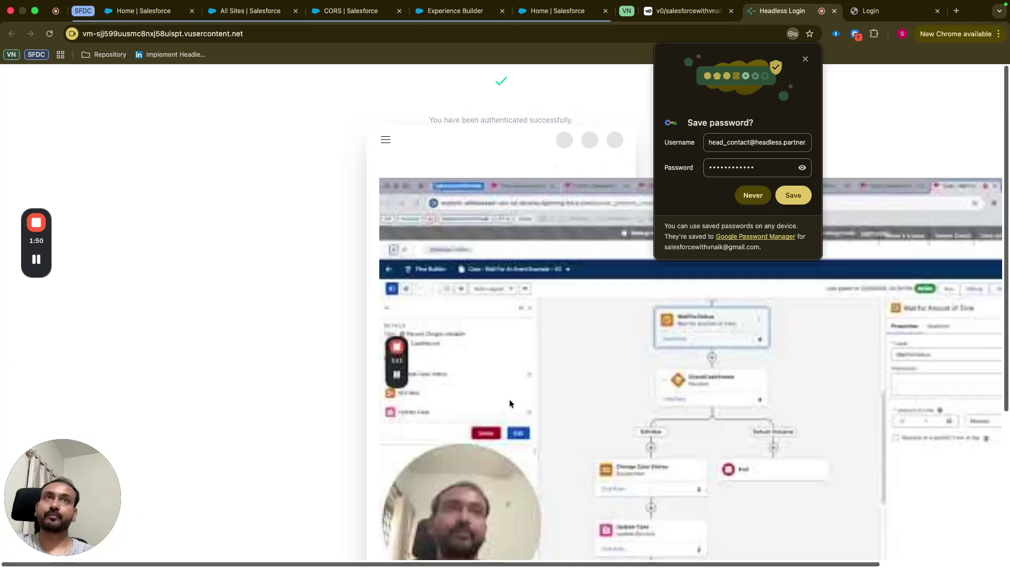
Dismiss the offer to save the password and look over the authenticated landing page down to its end.
click(805, 61)
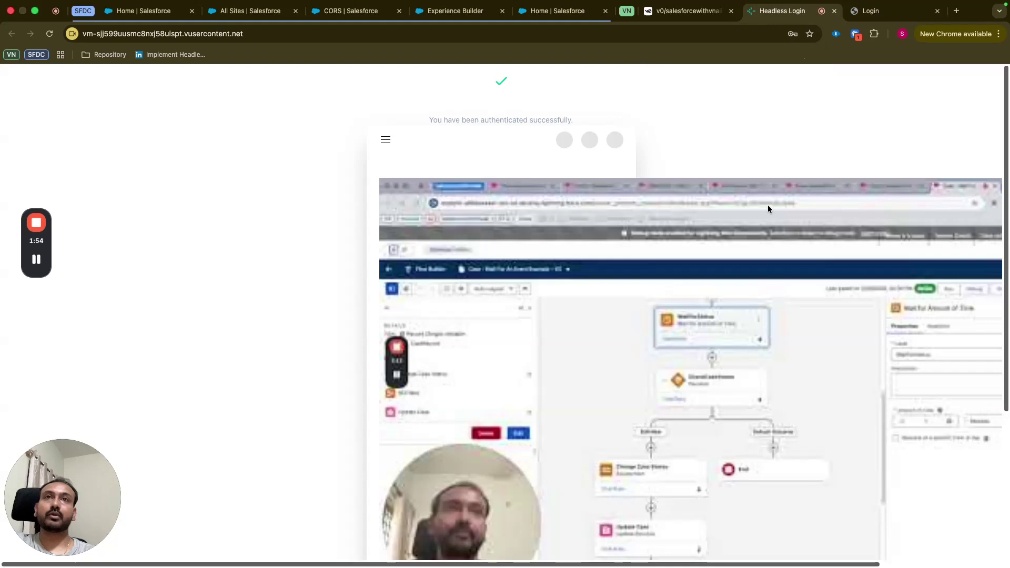
scroll(747, 262, right, 5)
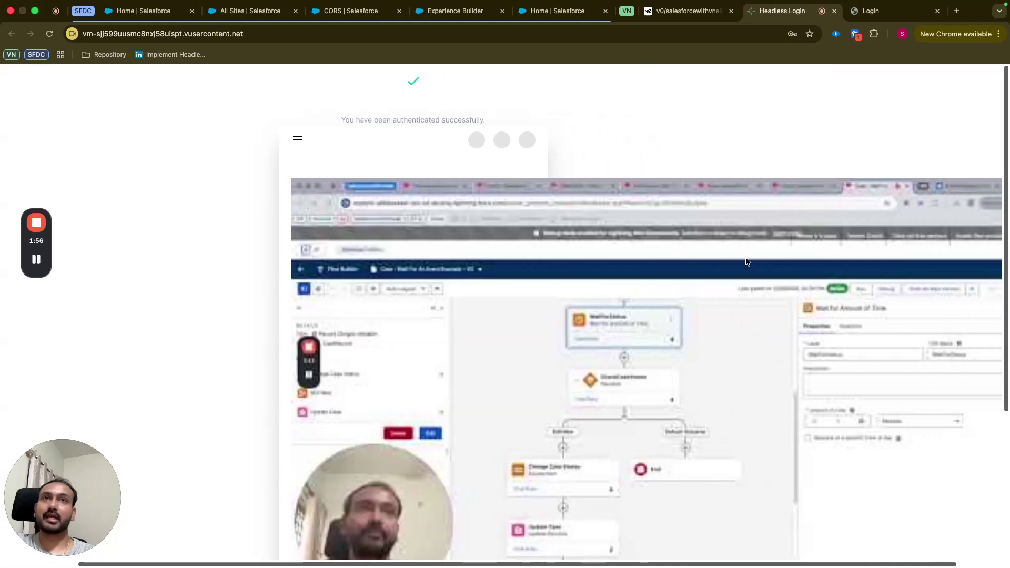
scroll(747, 261, down, 5)
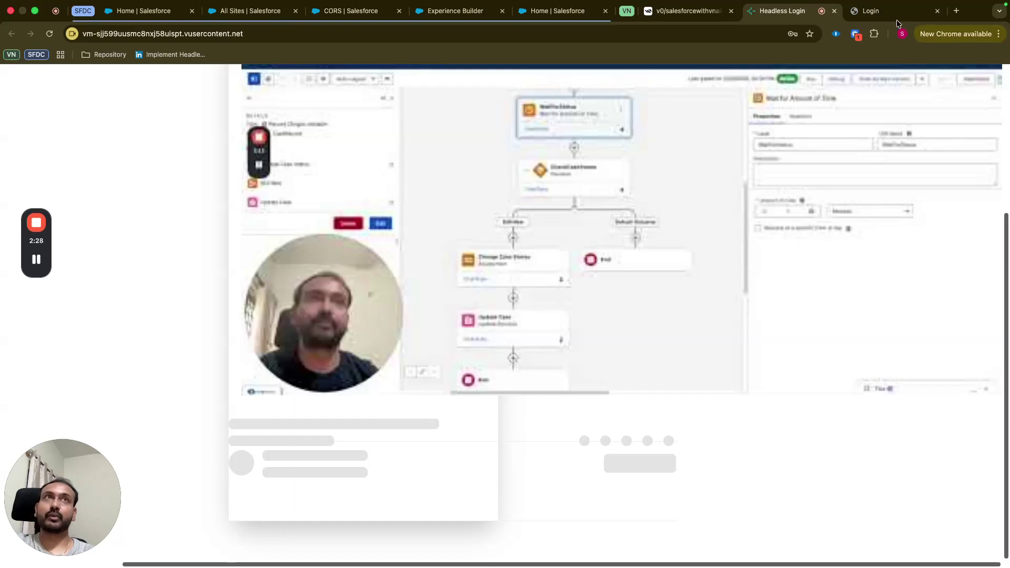
Switch to the partner portal's Login page and try to log in with the partner contact's username and account password.
click(879, 12)
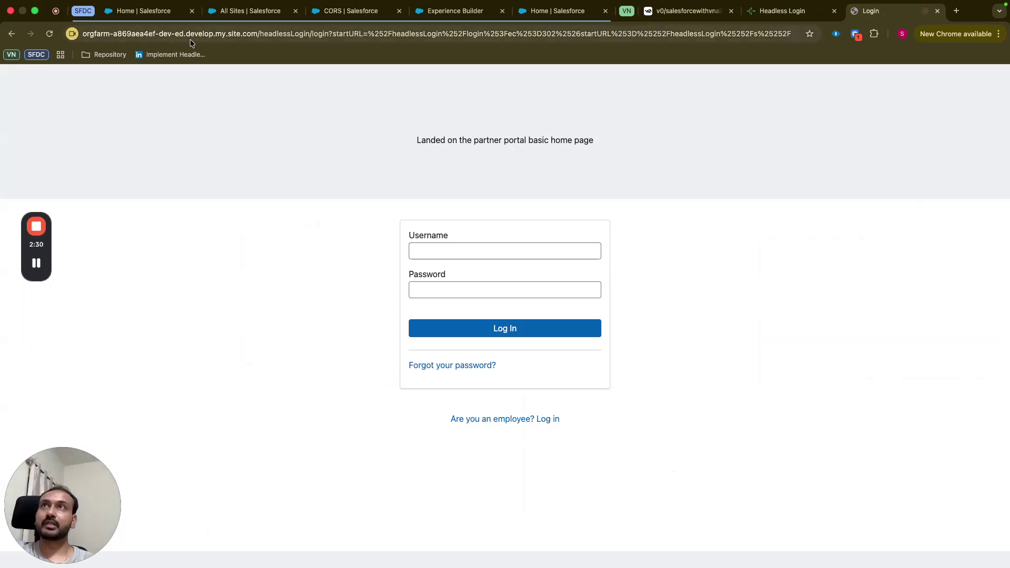
click(451, 254)
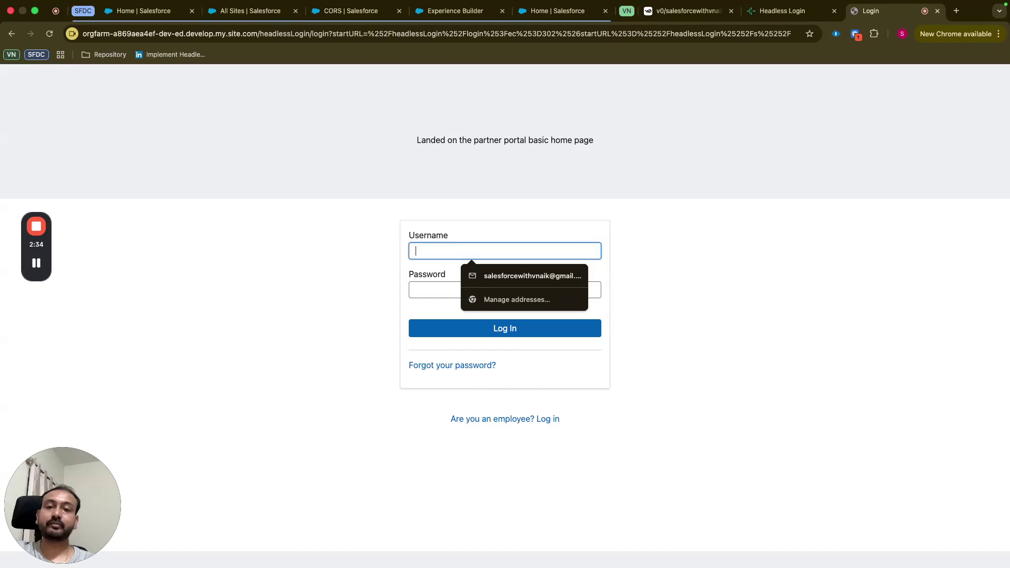
key(super+Tab)
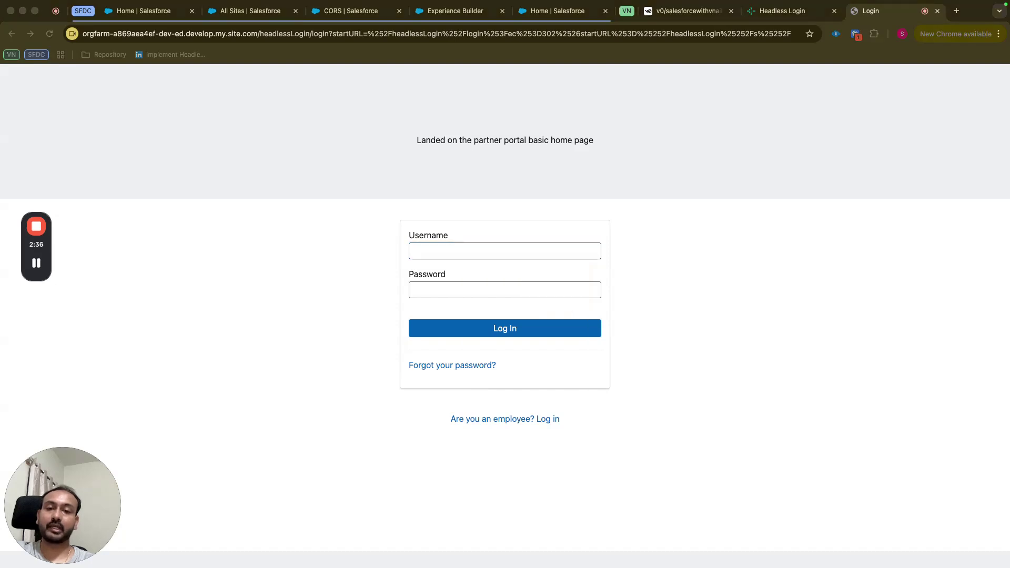
click(475, 251)
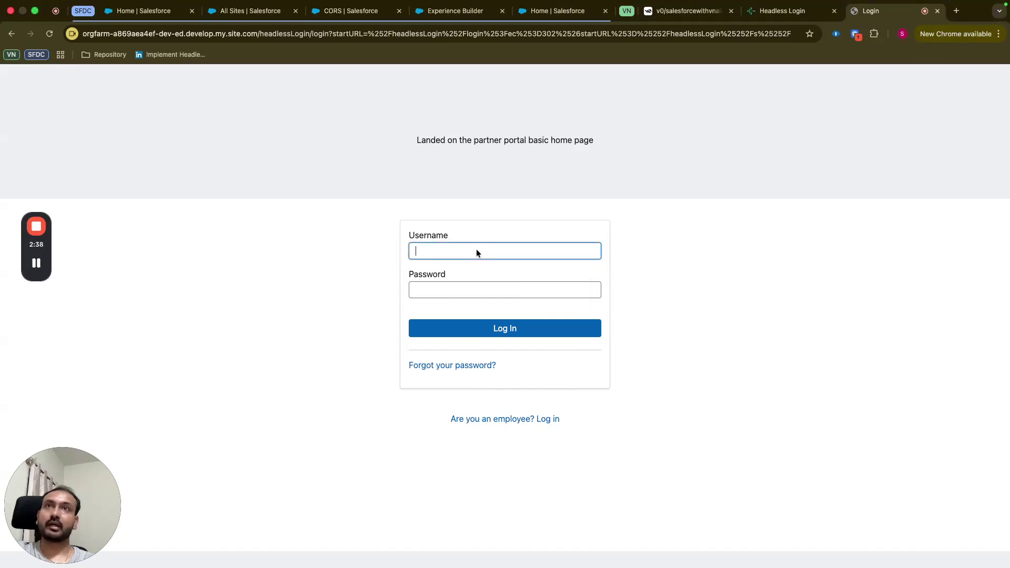
key(super+v)
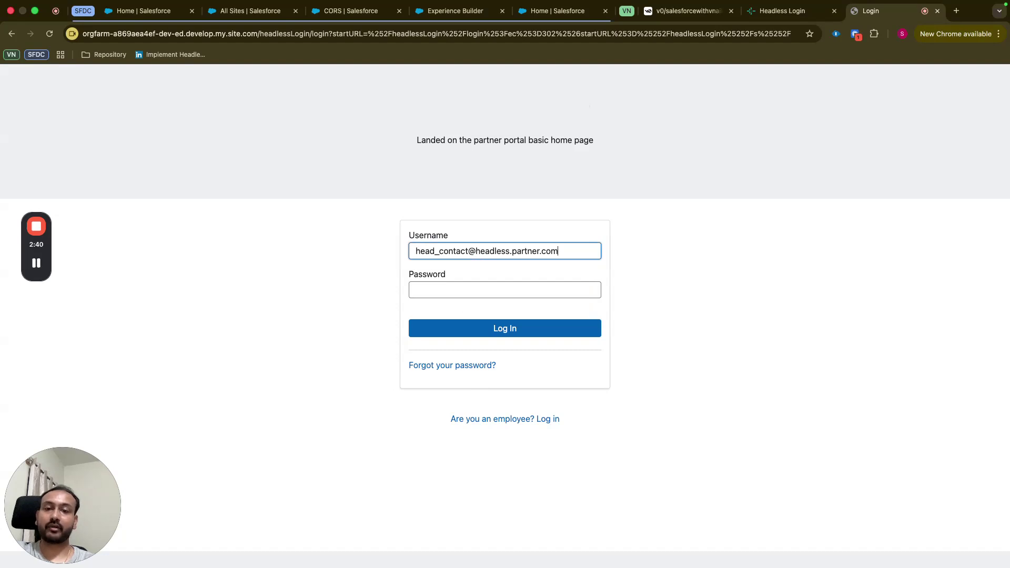
key(super+Tab)
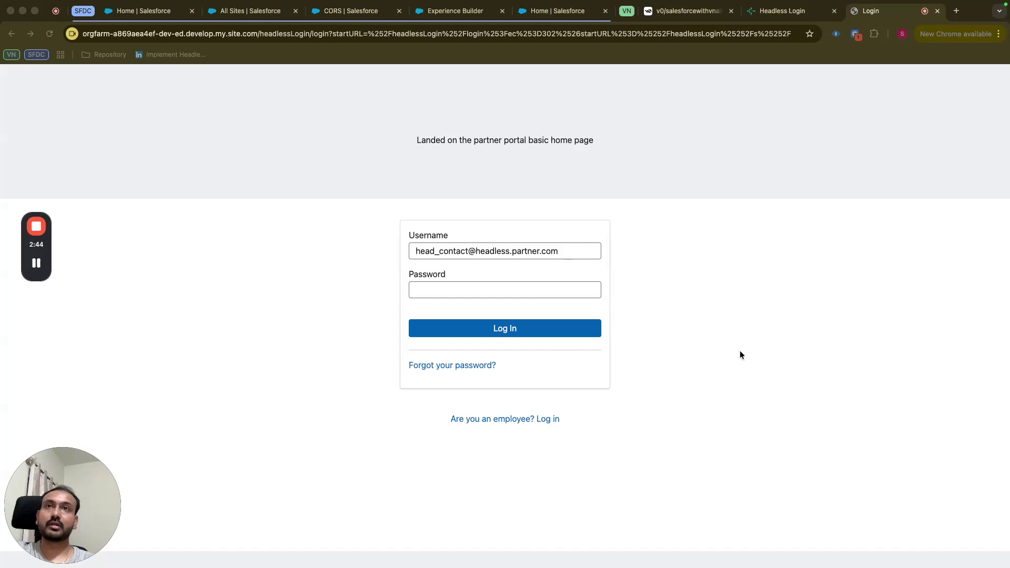
key(super+Tab)
click(515, 293)
key(super+v)
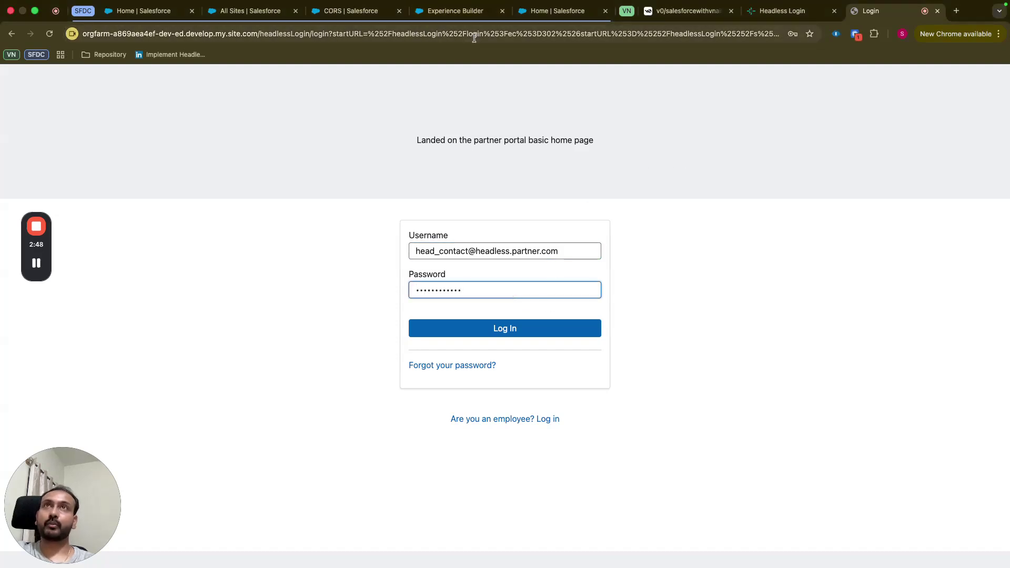
click(535, 331)
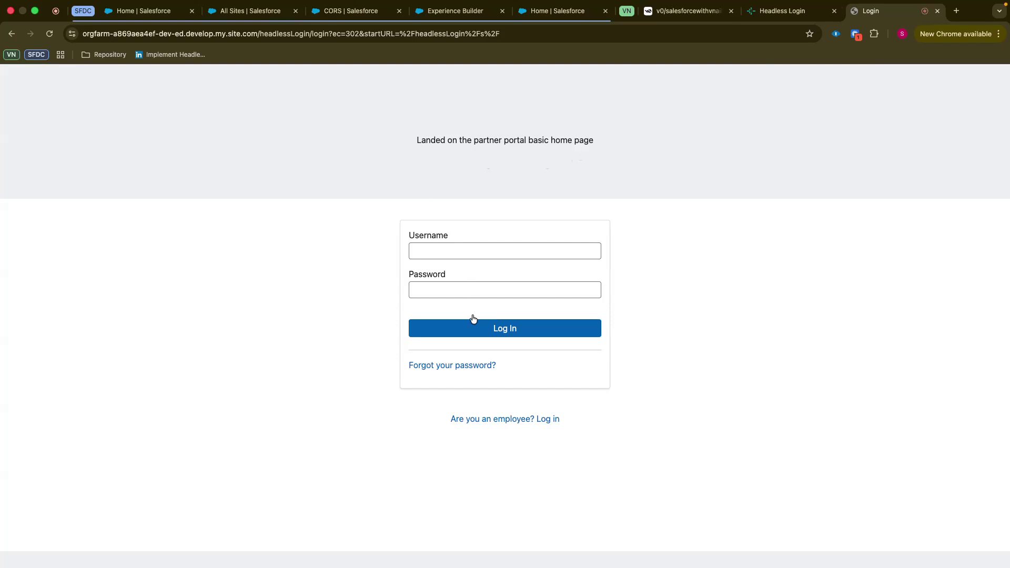
Reload the partner portal login page and log in again with the account password and the partner contact's username.
click(463, 254)
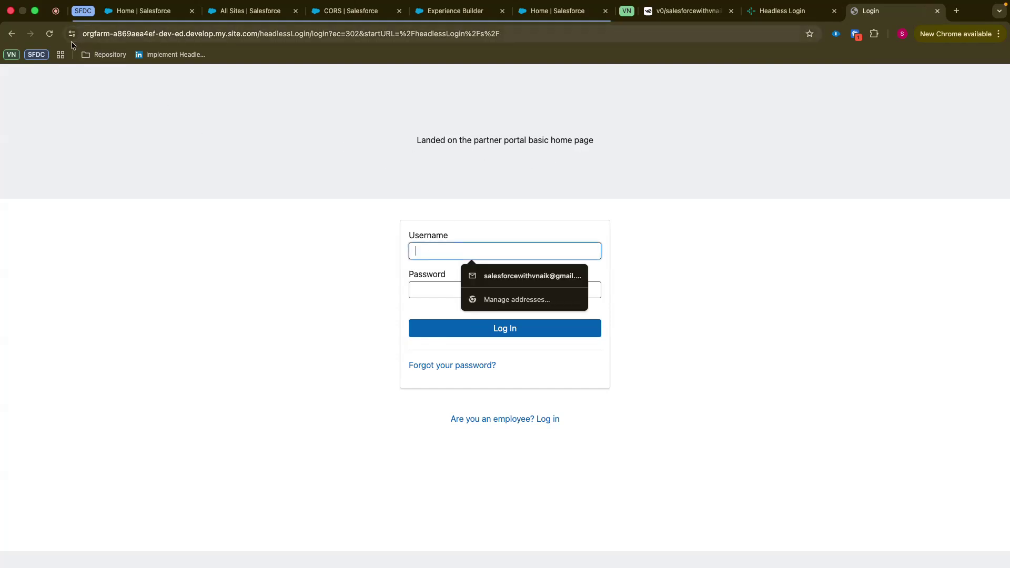
click(50, 34)
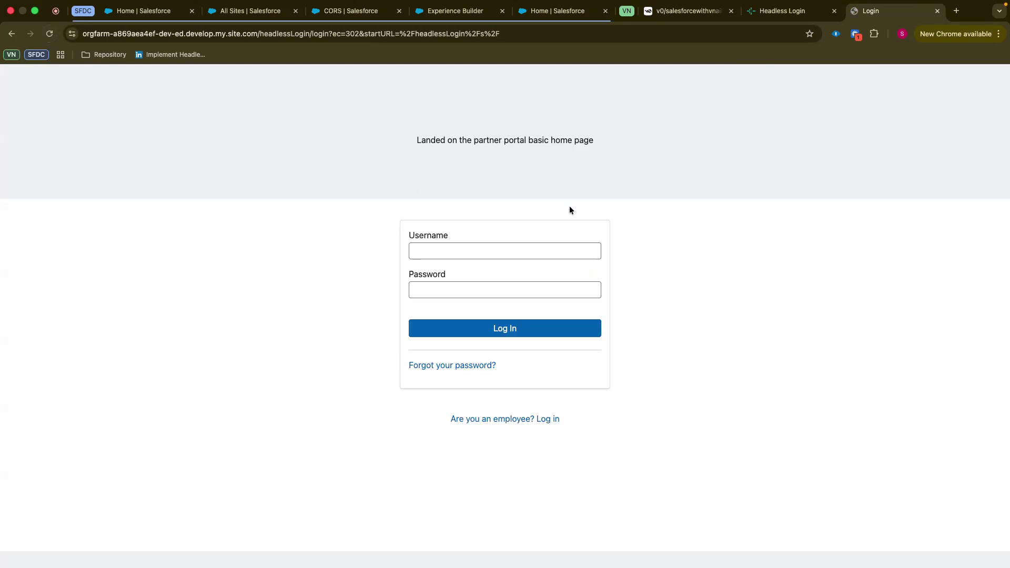
click(474, 249)
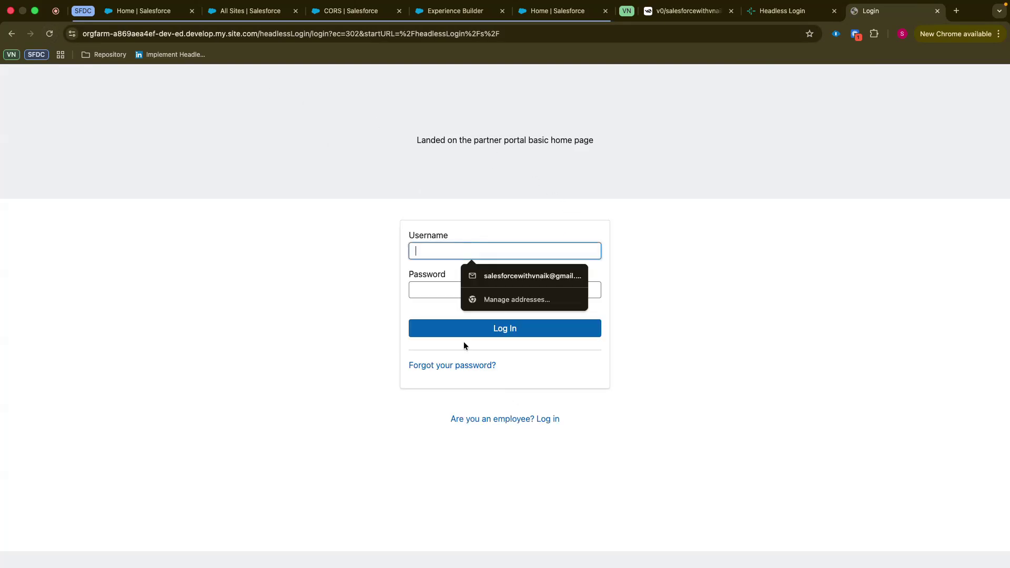
click(431, 291)
key(super+v)
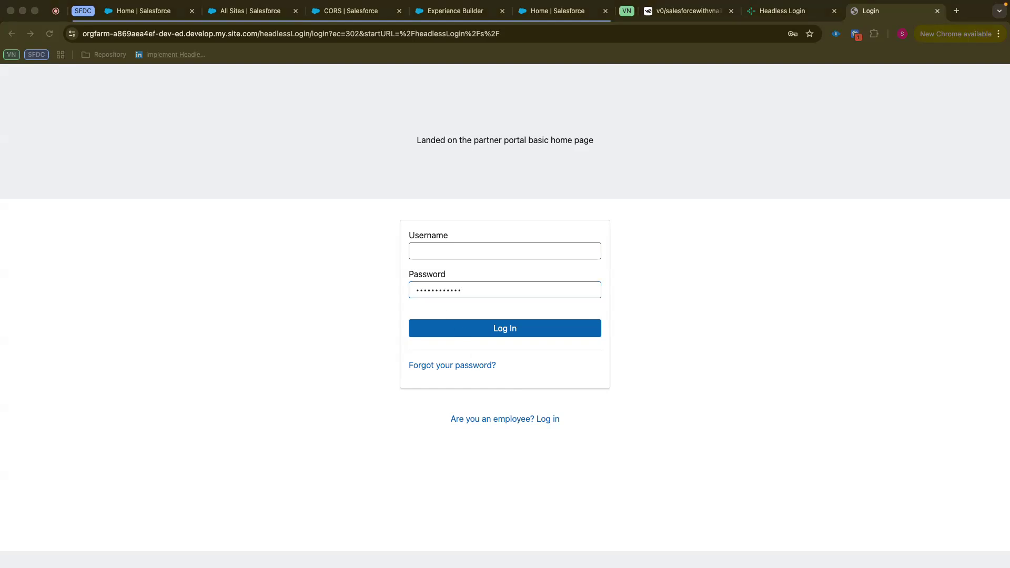
click(469, 249)
key(super+v)
click(491, 330)
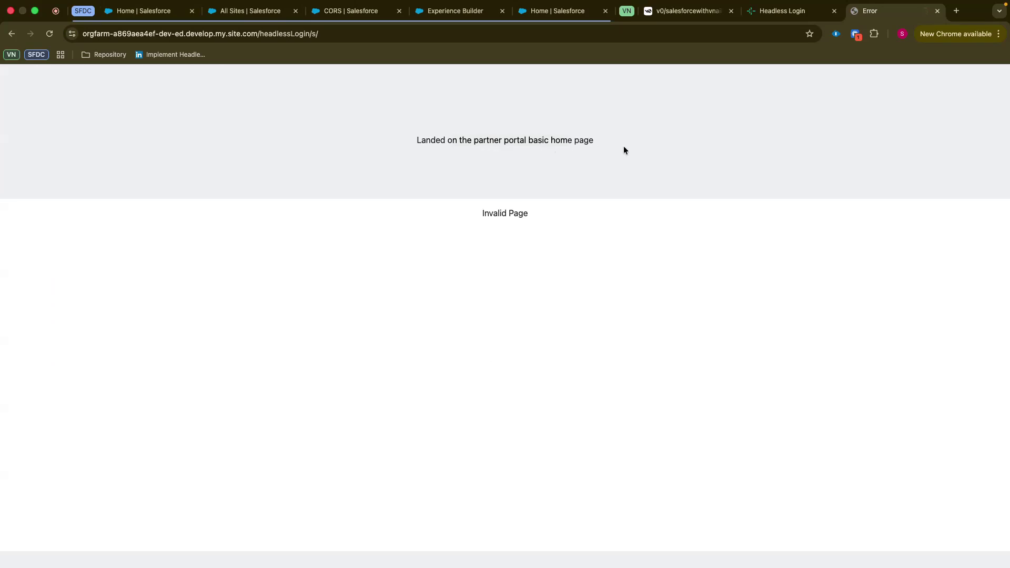
Inspect the address of the partner portal page and return to the Headless Login page.
click(253, 35)
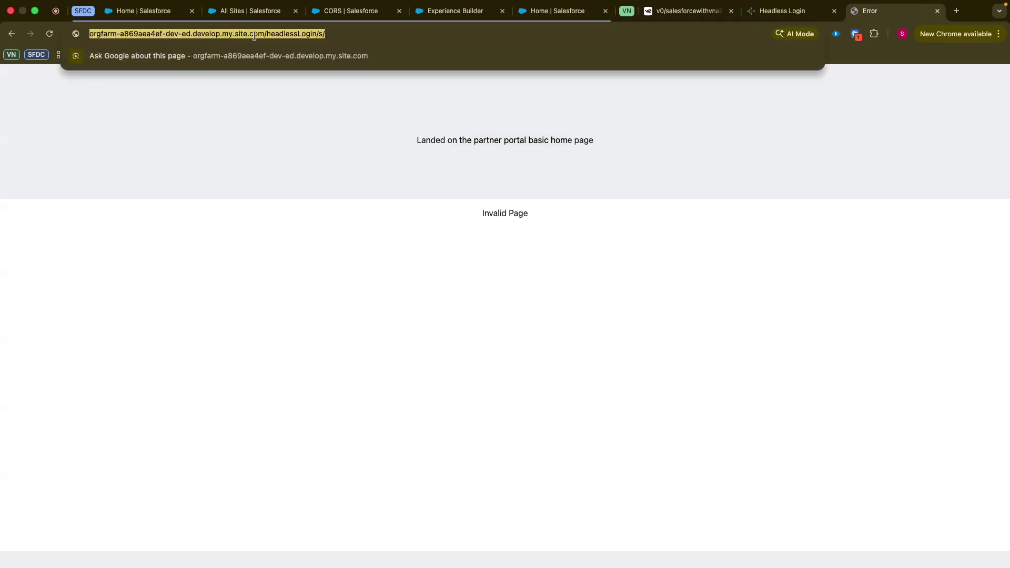
click(521, 134)
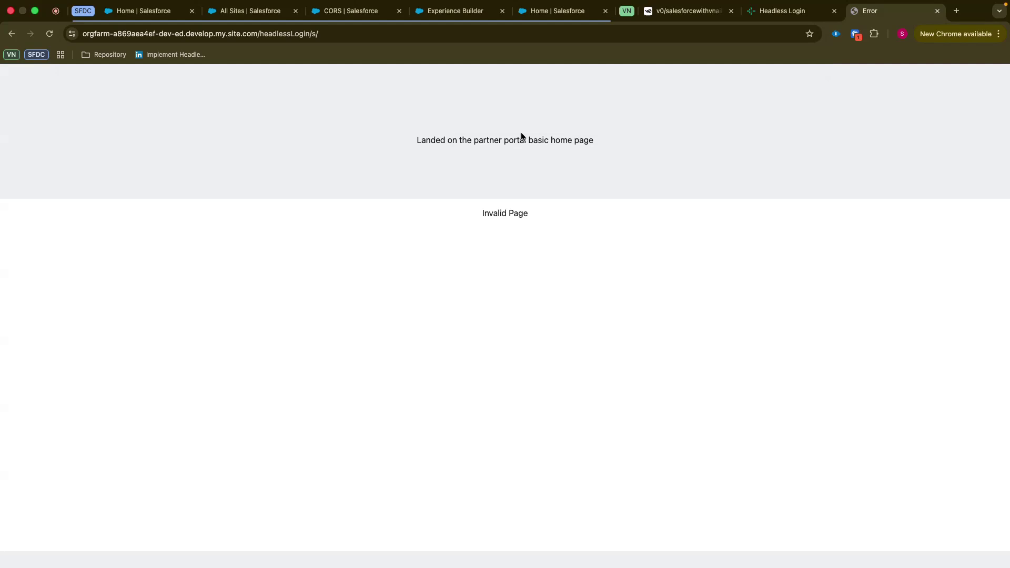
click(761, 16)
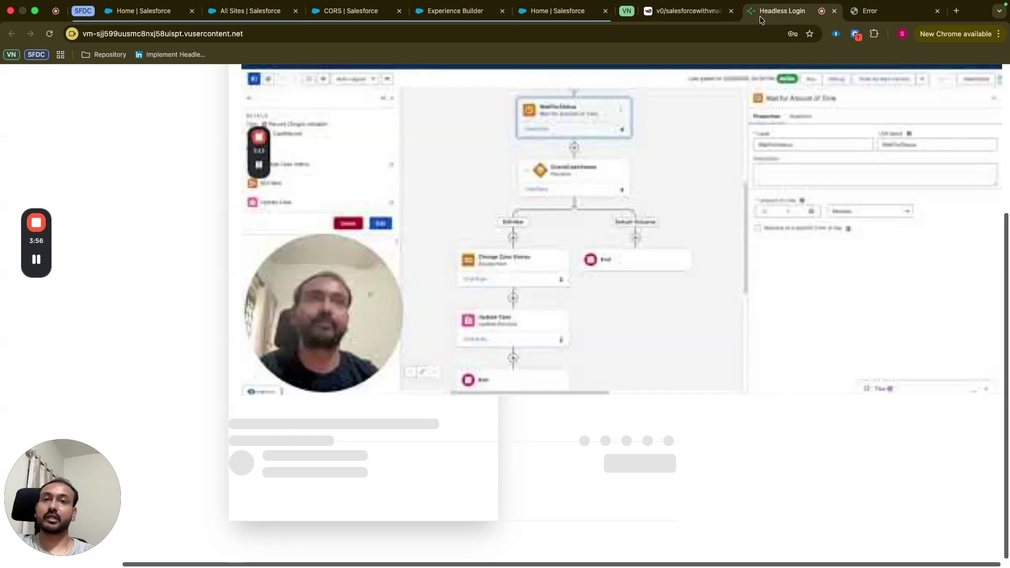
Switch to the Headless Login ECA page in Salesforce Setup and examine its selected profiles, permission sets and OAuth plugin policies.
click(153, 10)
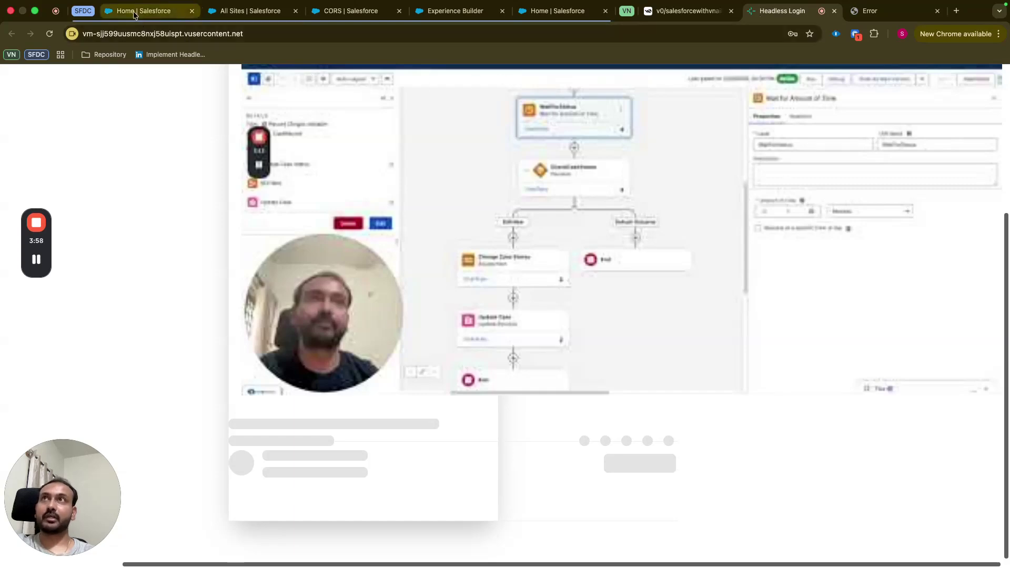
drag(200, 176, 283, 182)
click(308, 182)
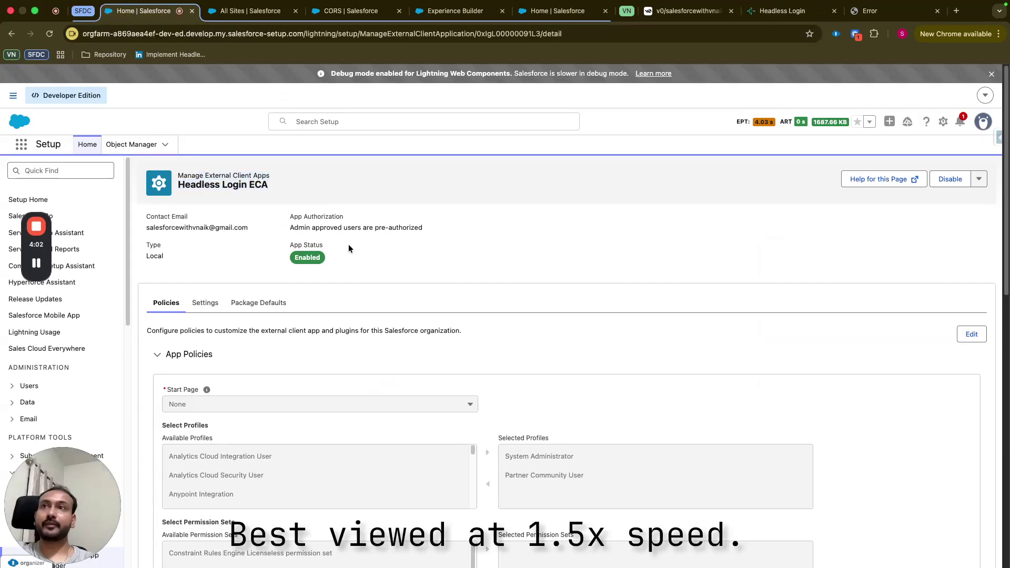
scroll(330, 332, down, 5)
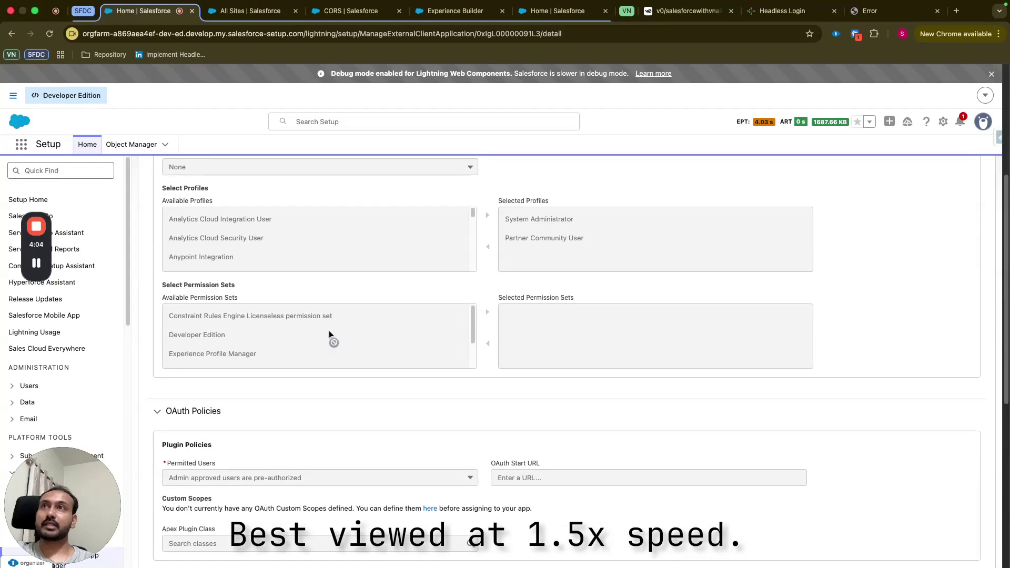
scroll(330, 334, up, 1)
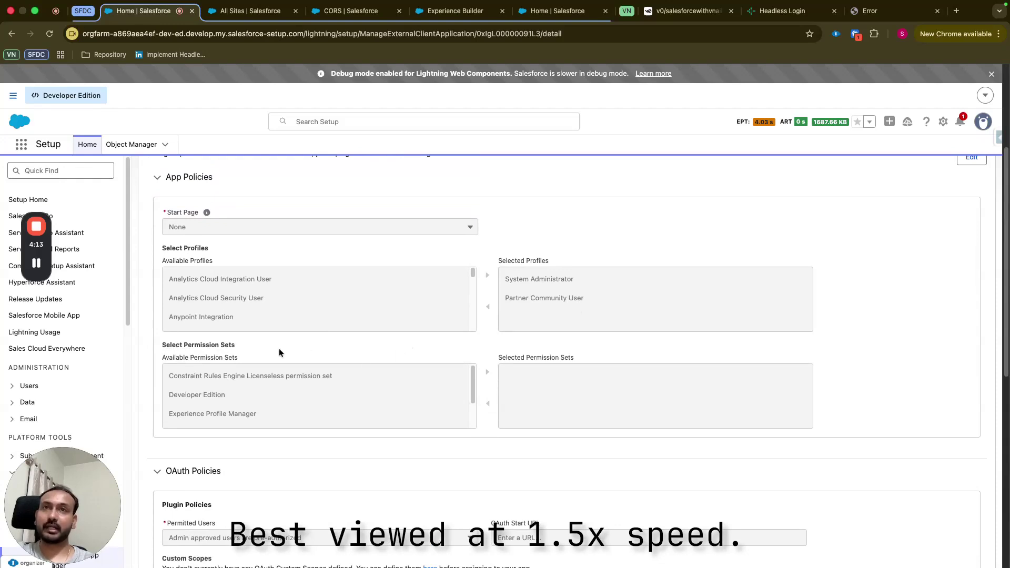
scroll(279, 352, down, 2)
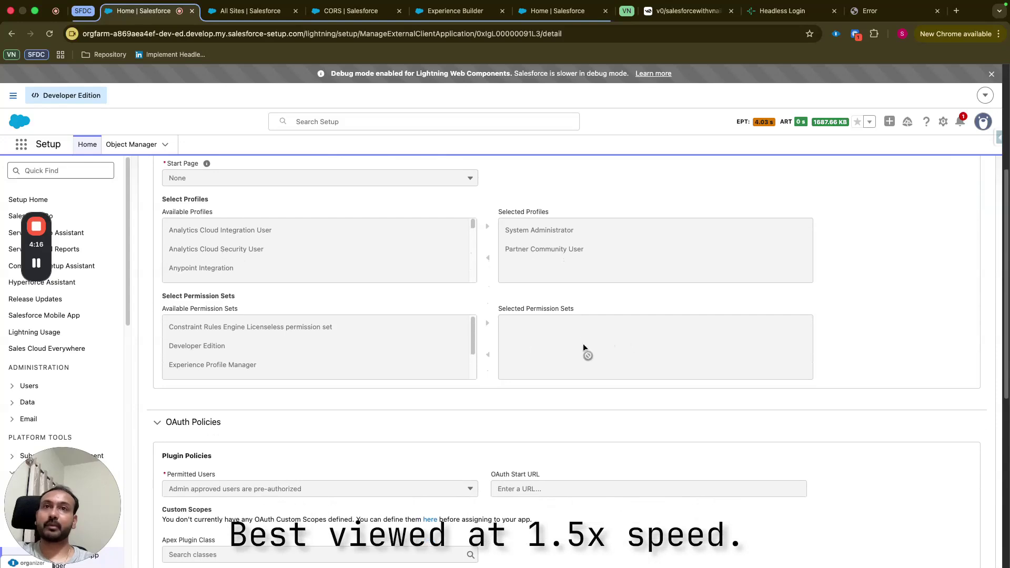
scroll(583, 348, down, 2)
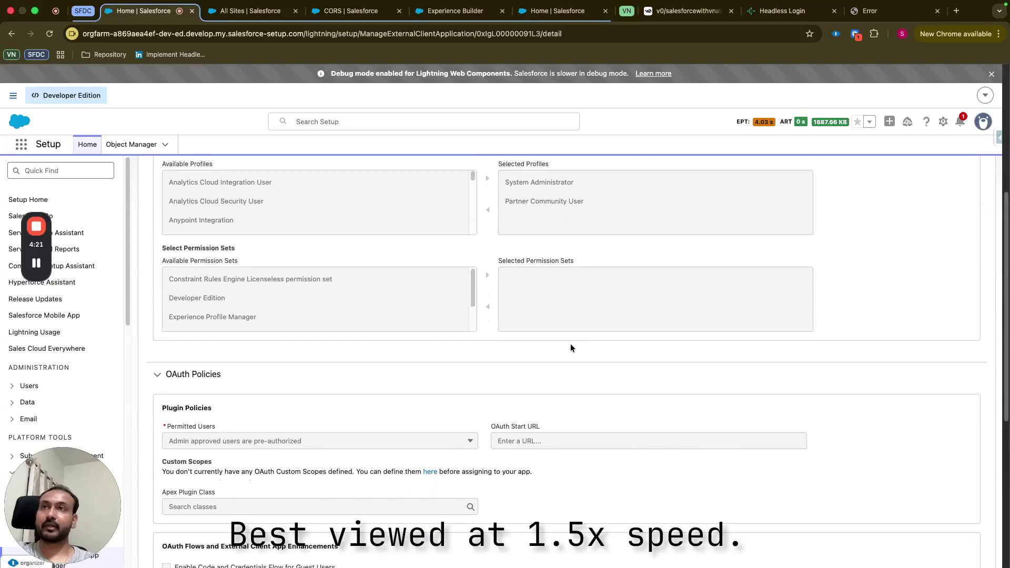
scroll(337, 376, down, 6)
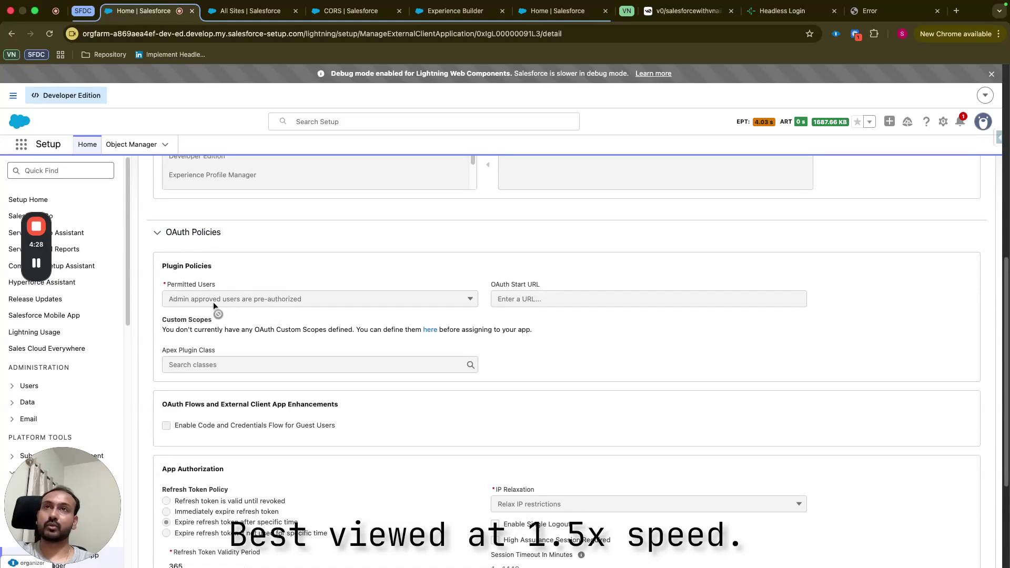
Highlight Partner Community User among the selected profiles and review the app authorization and refresh token policies.
scroll(466, 293, up, 6)
scroll(471, 293, up, 1)
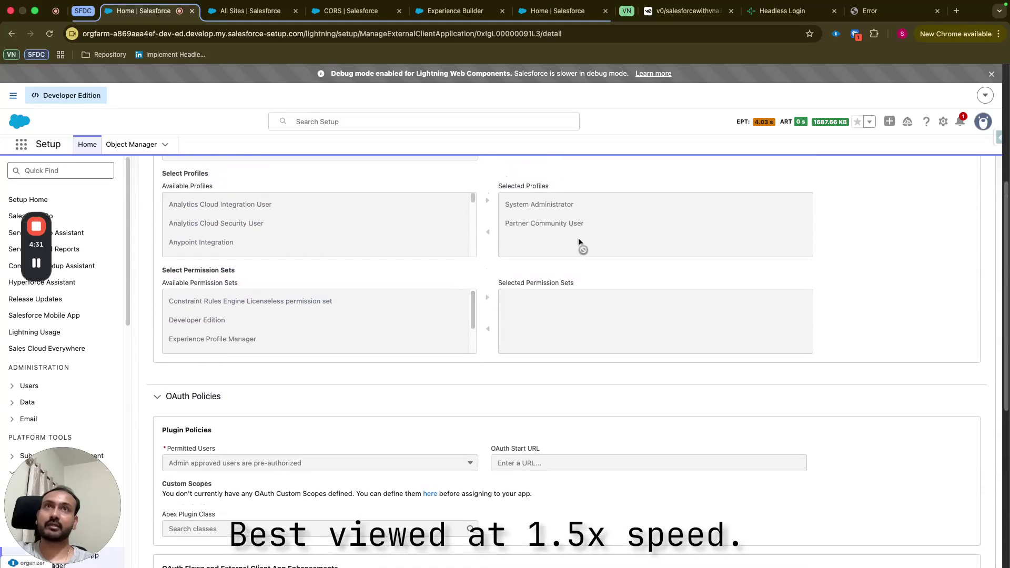
drag(587, 224, 580, 199)
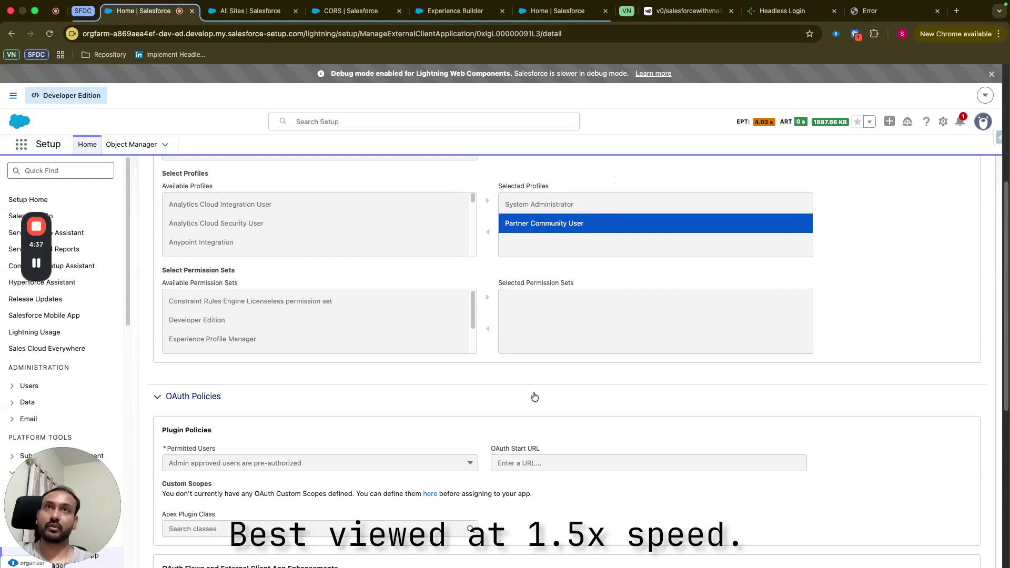
drag(506, 224, 555, 227)
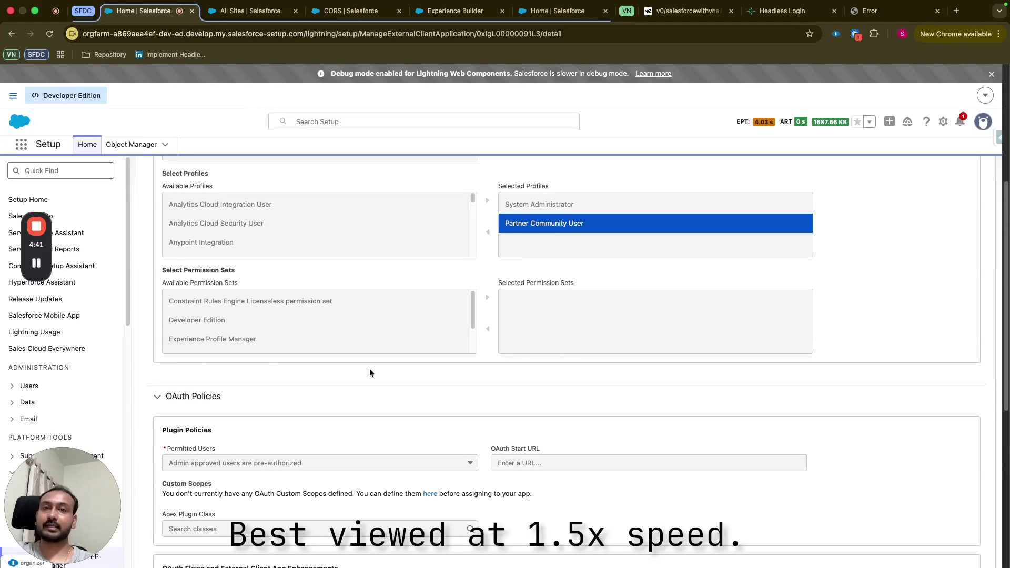
scroll(369, 371, down, 6)
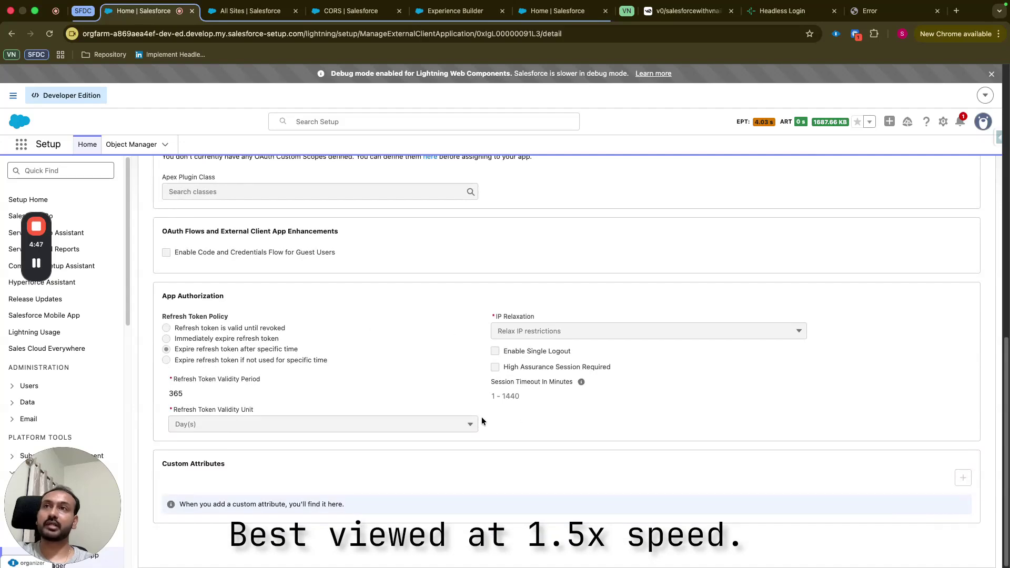
scroll(482, 421, up, 10)
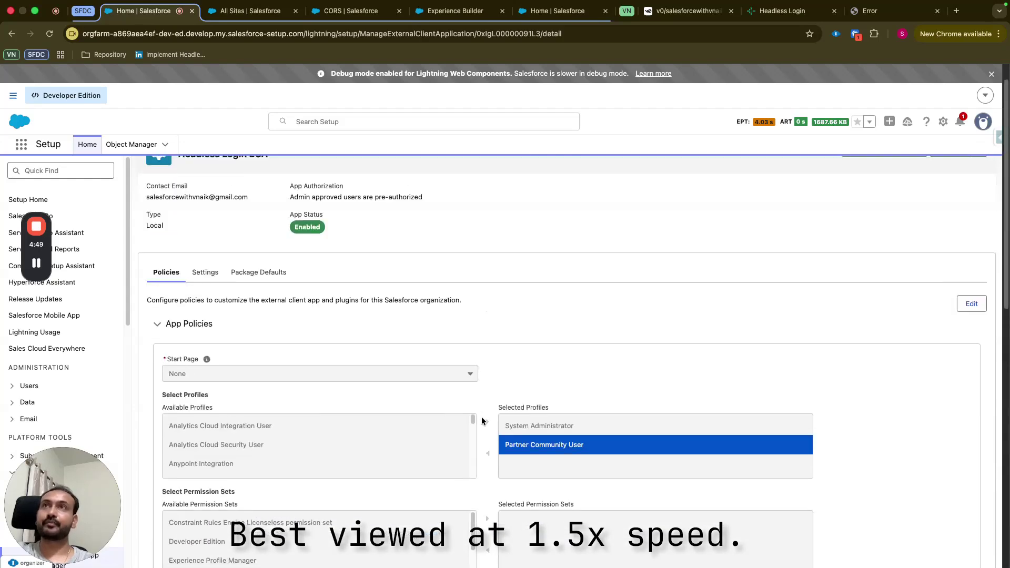
Open the Headless Login ECA settings, highlight the external client app name, expand OAuth Settings and highlight the callback URL.
click(205, 304)
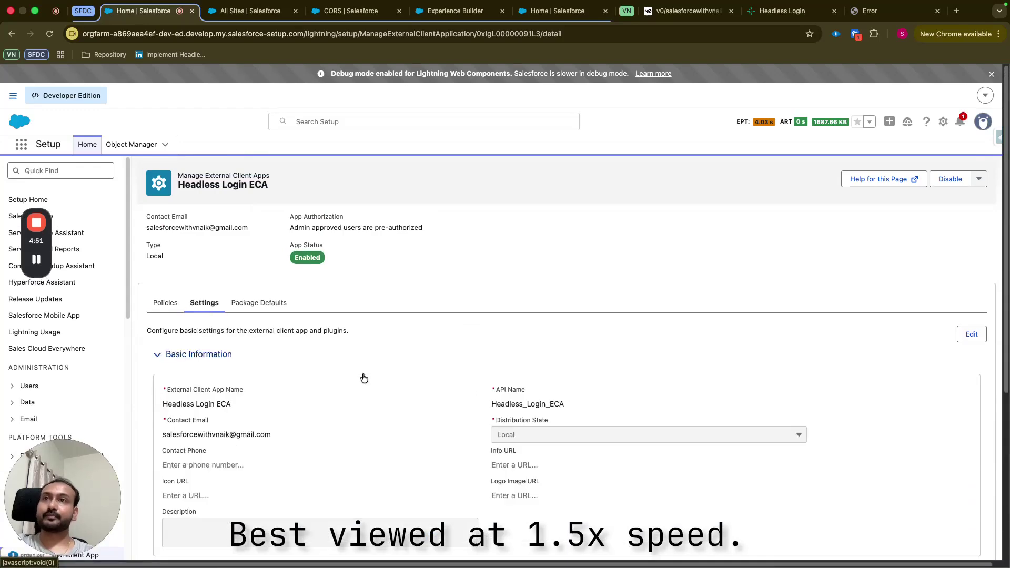
scroll(415, 403, down, 4)
drag(180, 209, 249, 209)
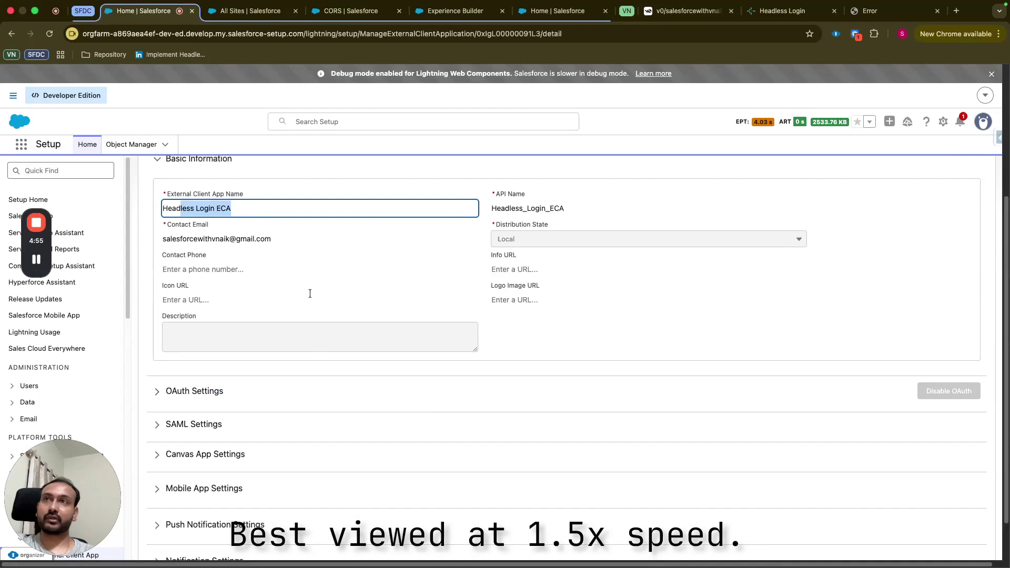
click(157, 392)
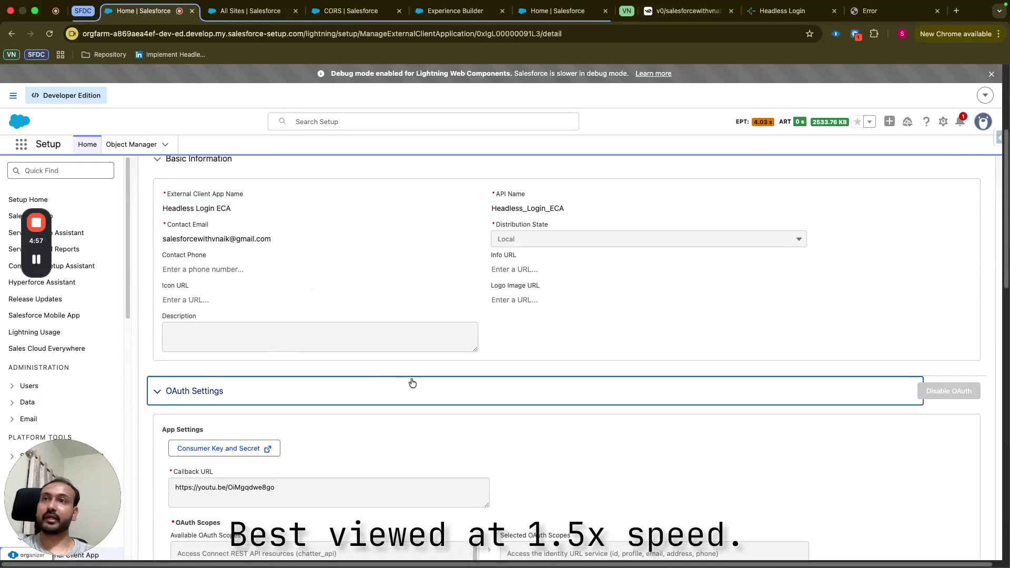
scroll(405, 381, down, 2)
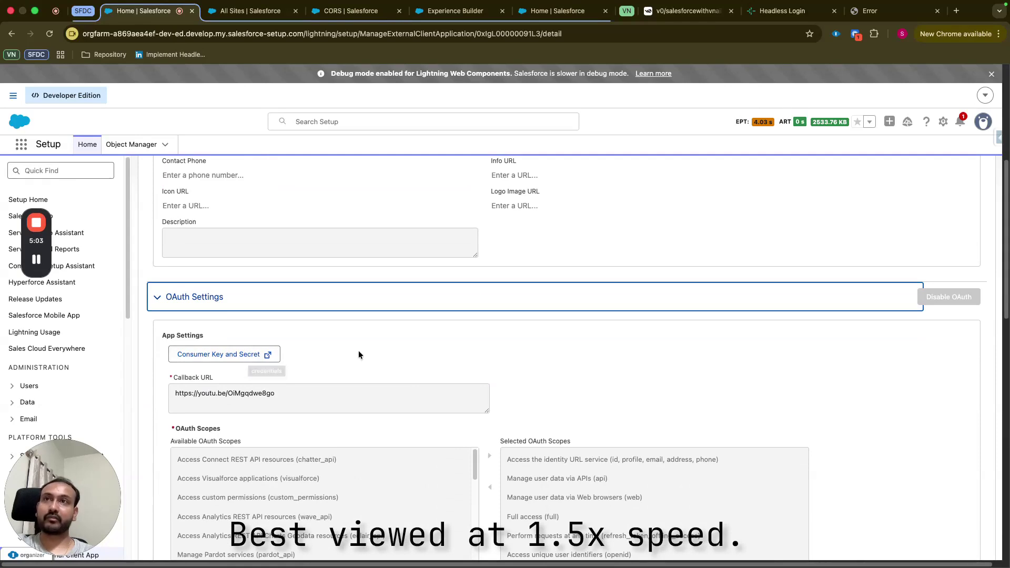
drag(279, 396, 197, 399)
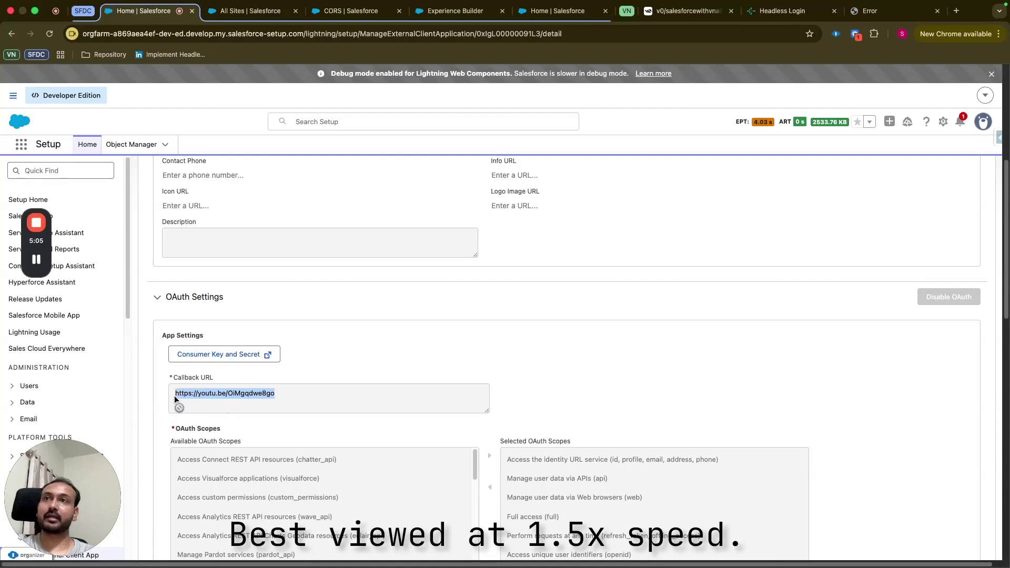
Check the Headless Login page's post-login content, return to the Headless Login ECA settings and highlight the callback URL again.
click(783, 11)
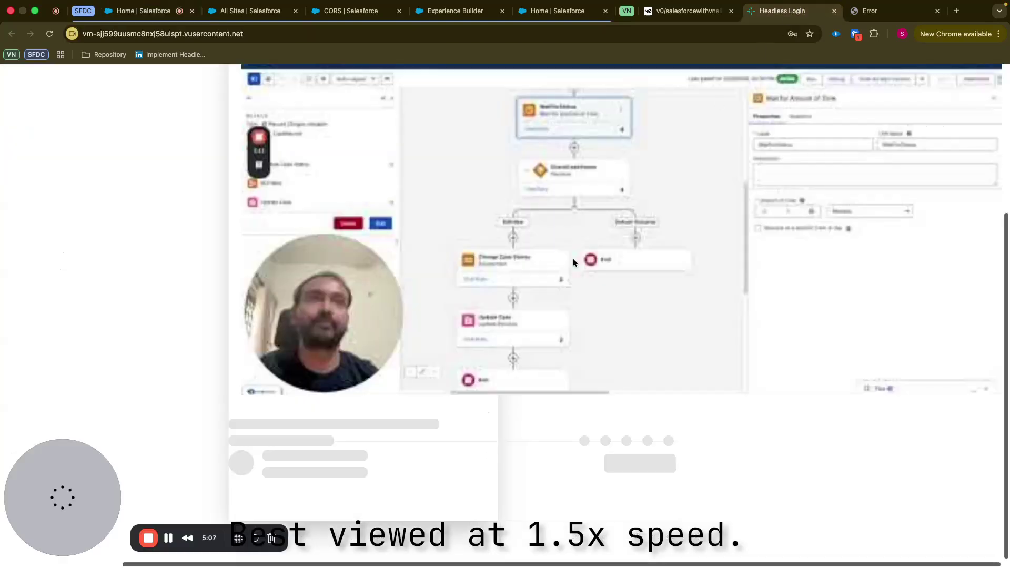
scroll(480, 311, up, 3)
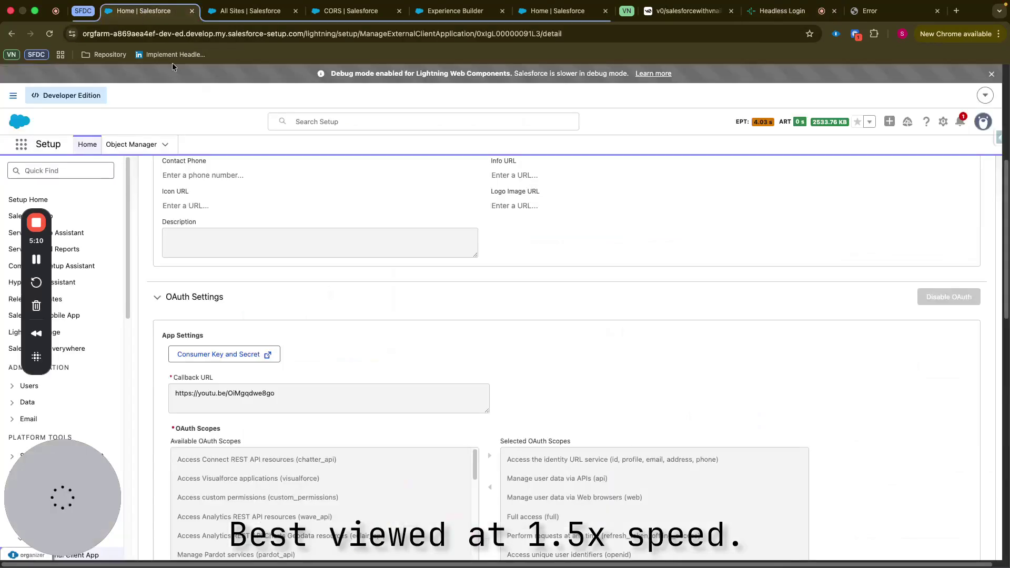
click(139, 11)
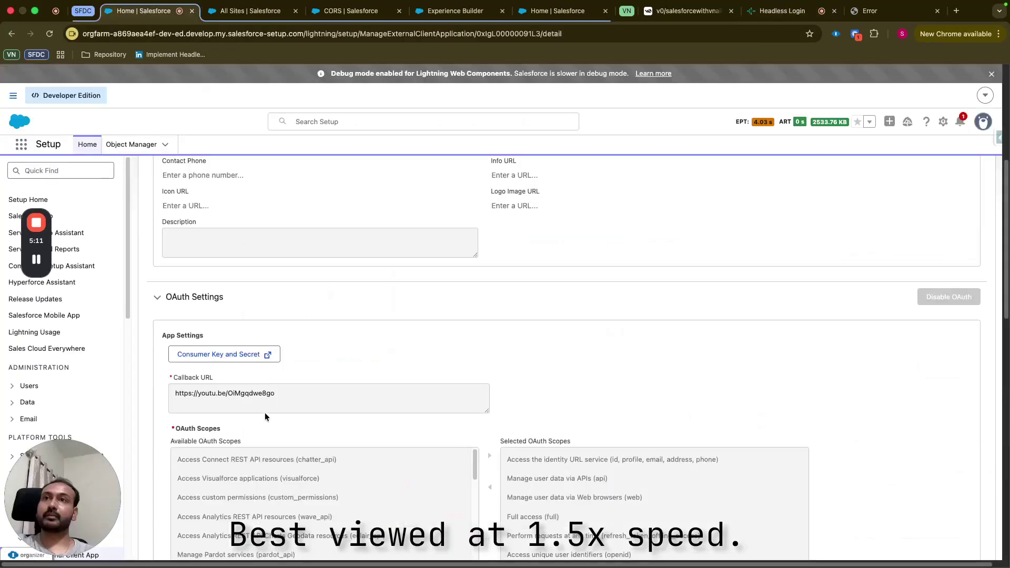
drag(259, 394, 182, 394)
Review the selected OAuth scopes and highlight Enable Authorization Code and Credentials Flow under Flow Enablement.
scroll(442, 311, down, 3)
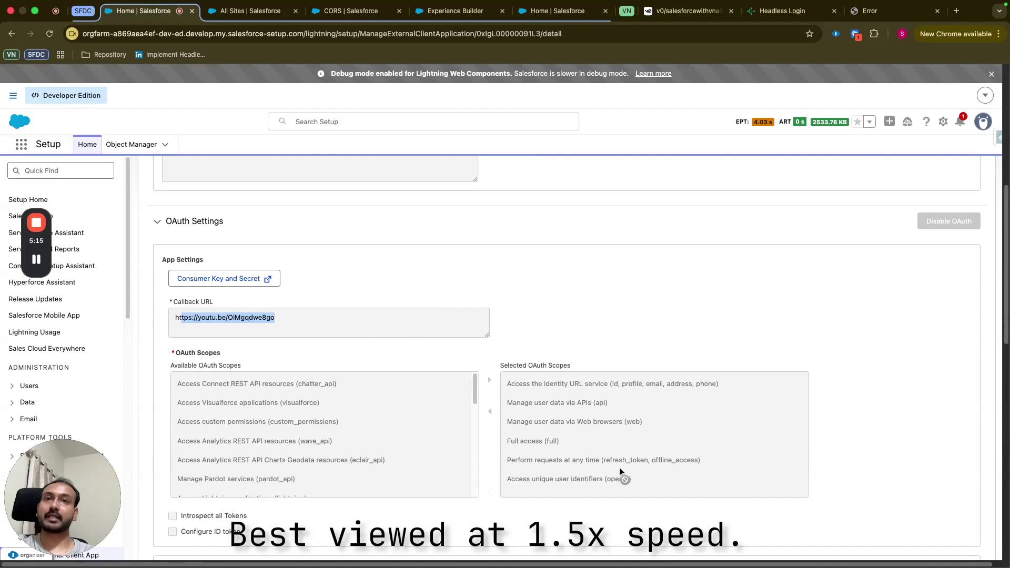
scroll(621, 468, down, 2)
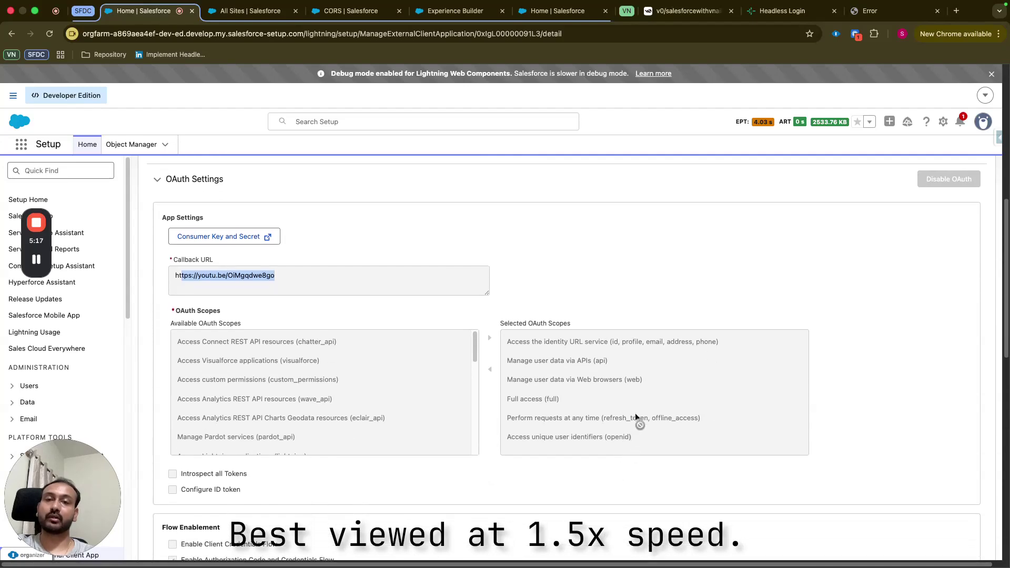
scroll(635, 413, down, 5)
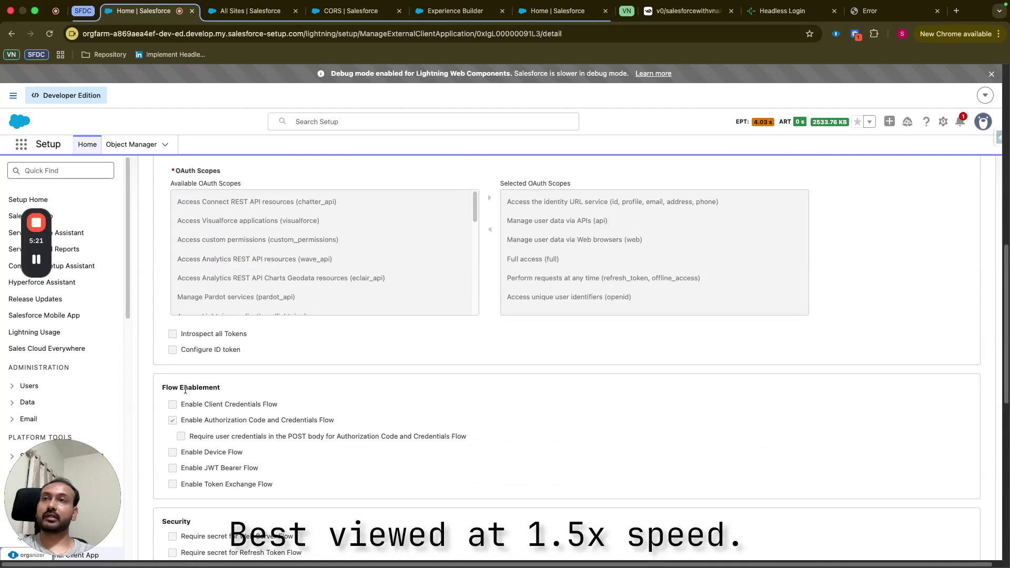
drag(181, 421, 335, 426)
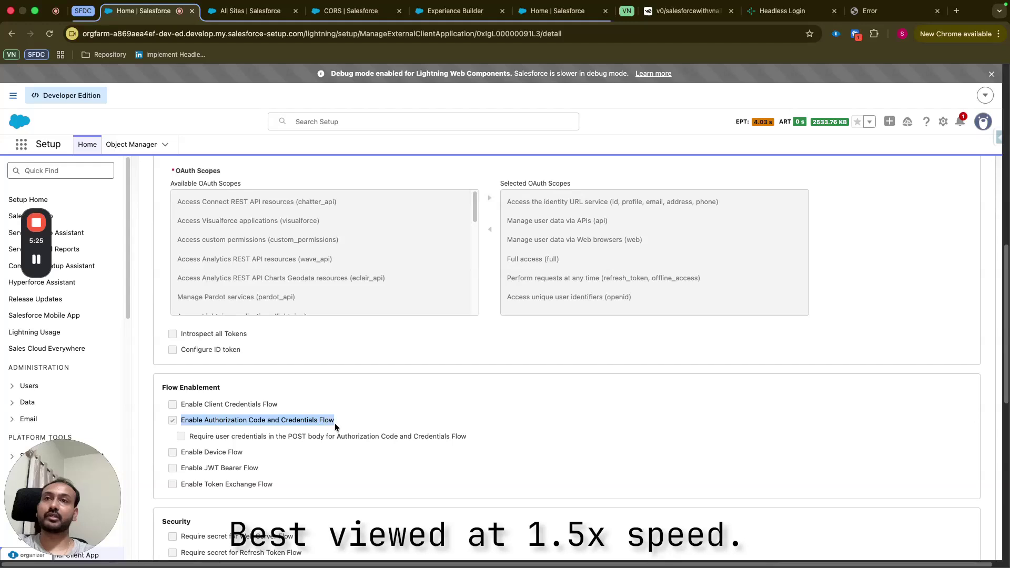
click(356, 420)
Examine the app's Security options, including the Web Server Flow secret, and return to the Authorization Code and Credentials Flow option.
scroll(356, 418, down, 5)
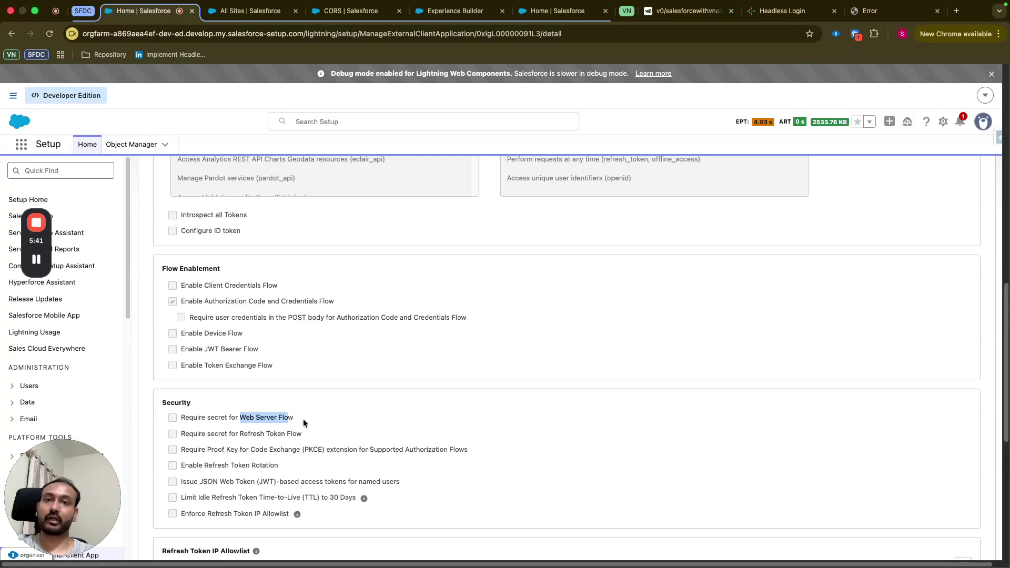
click(311, 418)
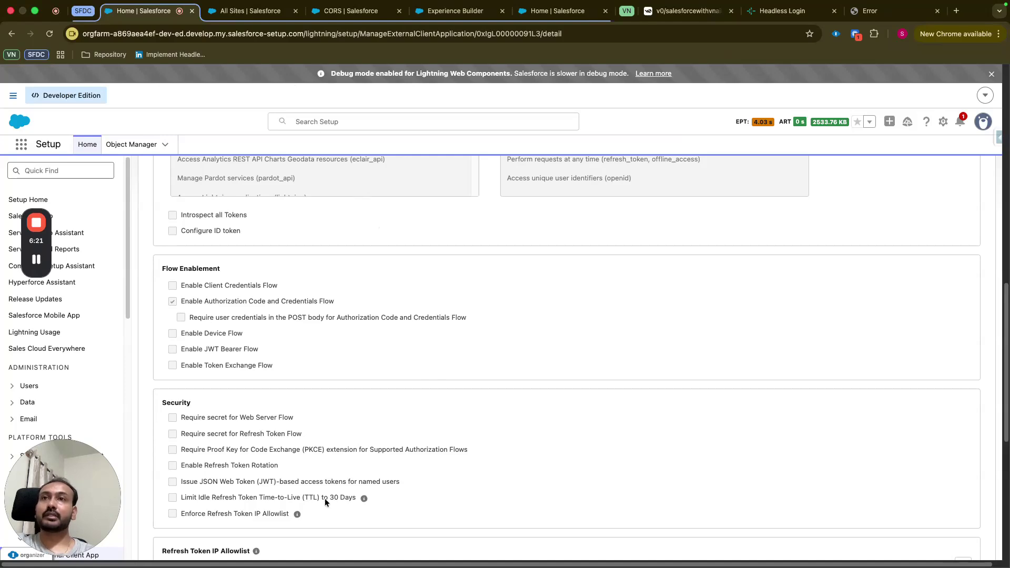
scroll(317, 454, up, 3)
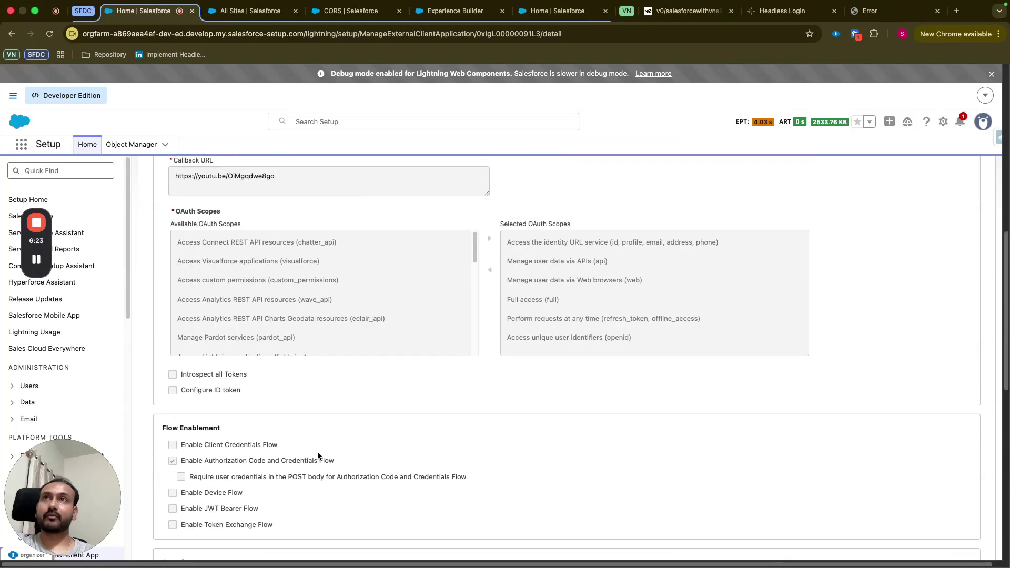
scroll(318, 456, down, 1)
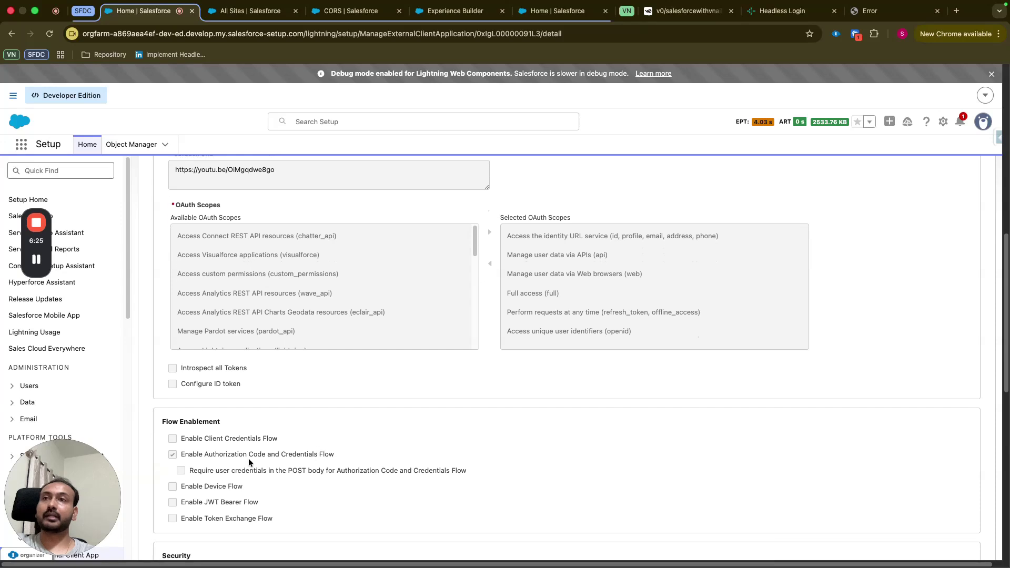
drag(203, 455, 276, 456)
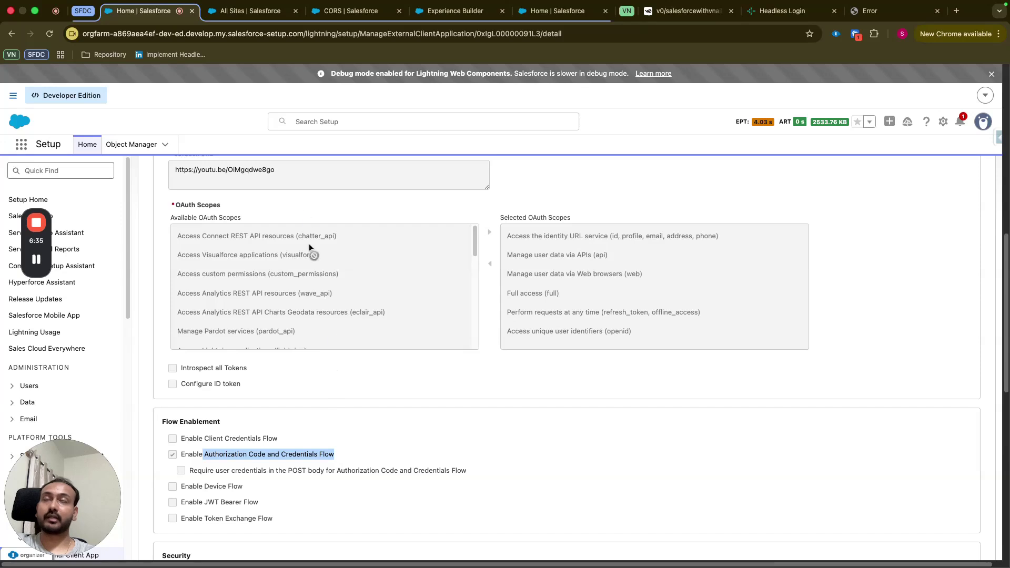
Switch to the All Sites page, highlight the headlessLogin site's URL, and view the allowed origins on the CORS page.
click(250, 10)
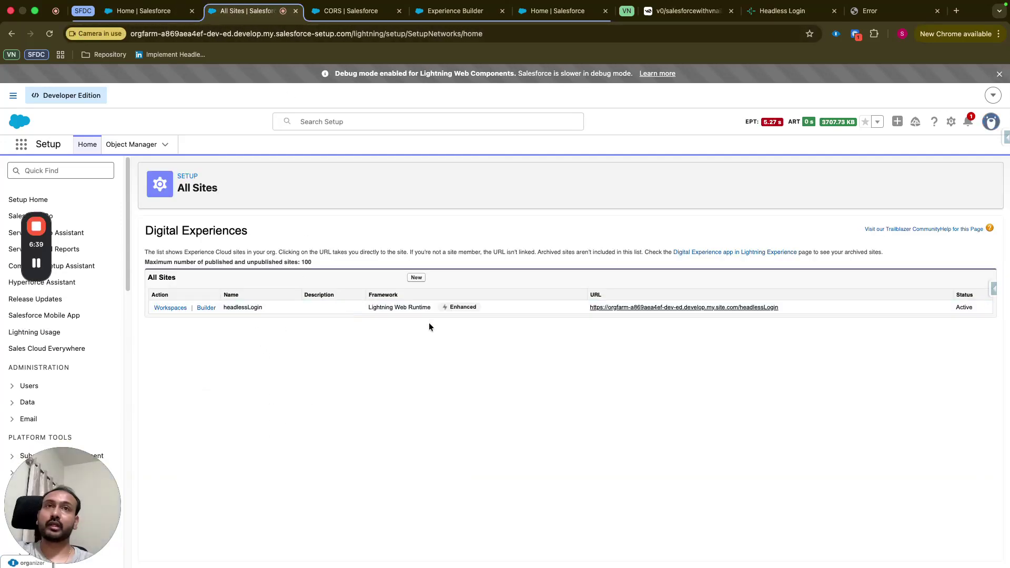
drag(783, 308, 577, 313)
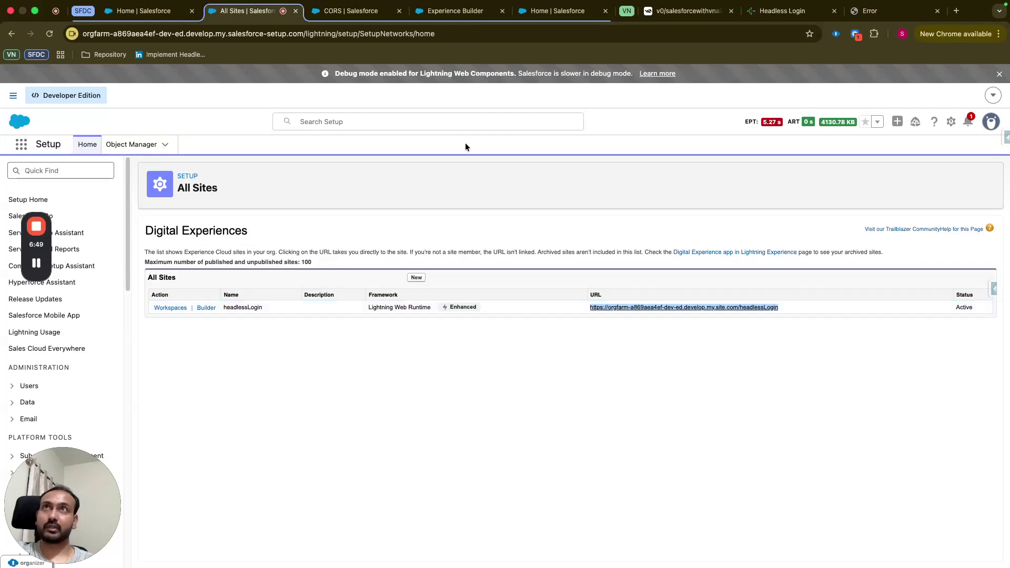
click(352, 10)
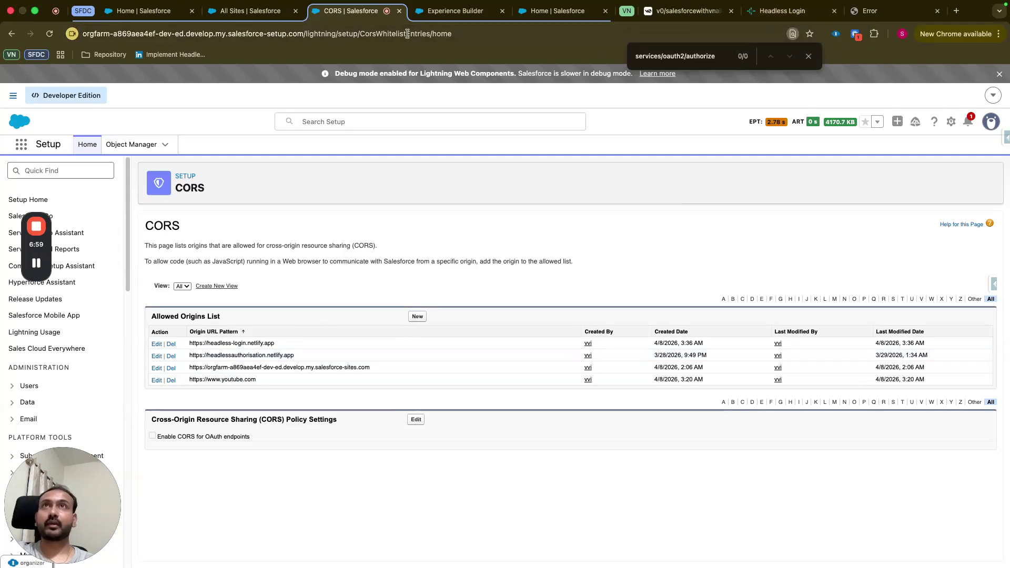
Inspect the home page's HTML Editor component in Experience Builder and compare it with the live partner portal and Headless Login pages.
click(441, 13)
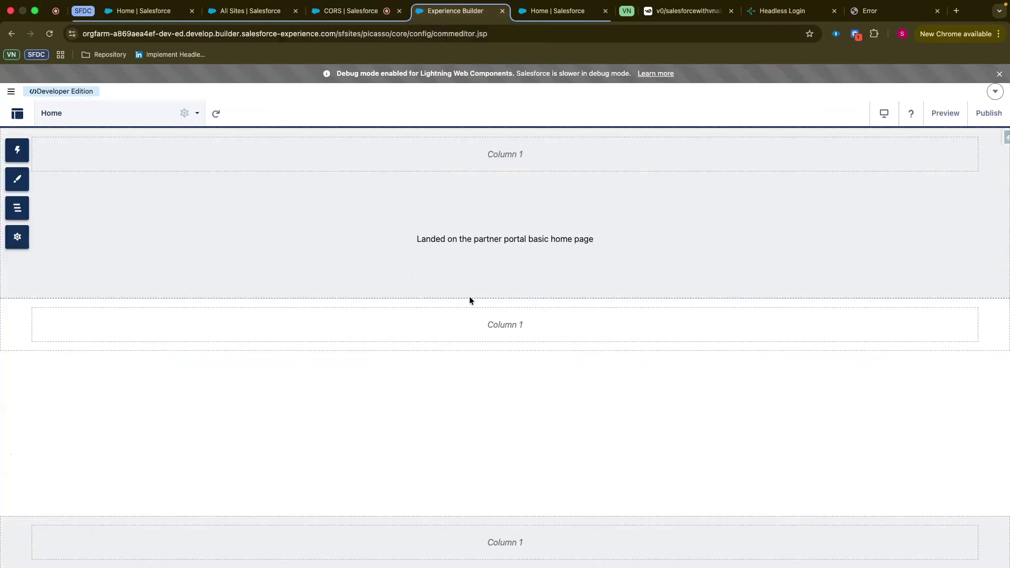
click(477, 243)
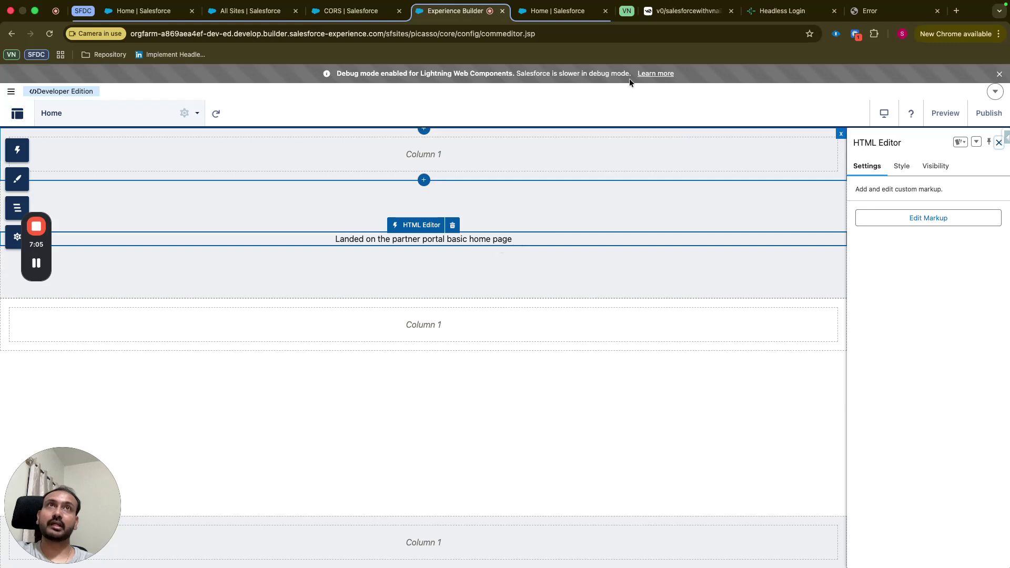
click(869, 11)
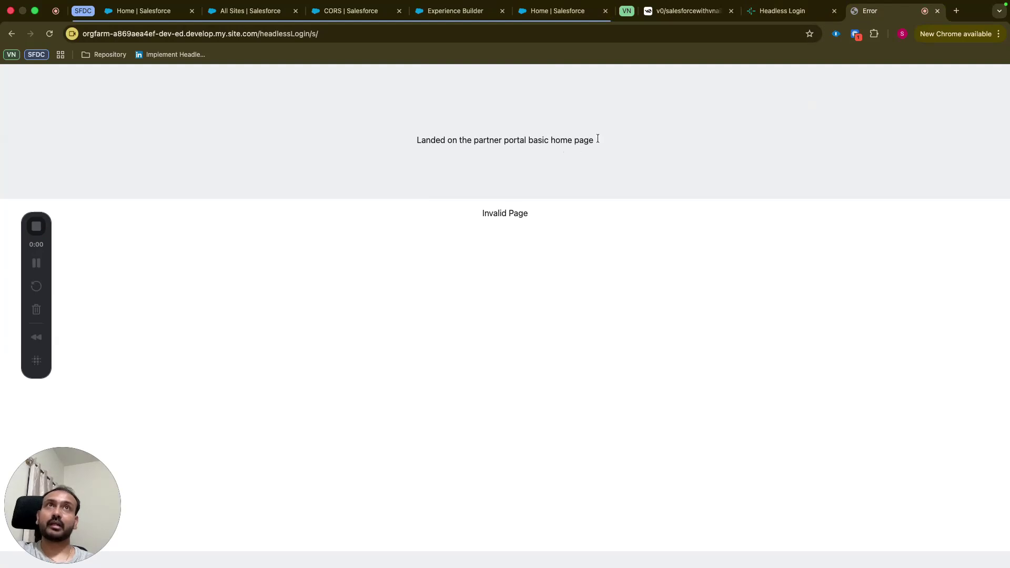
click(775, 11)
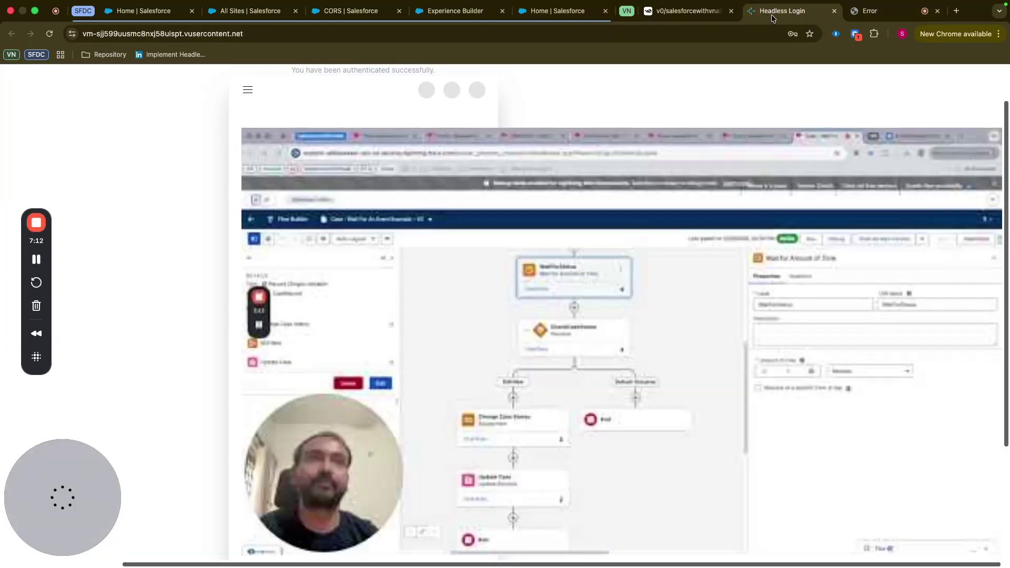
Switch to the v0 project and examine how login.ts reads and validates the username and password from the request.
click(673, 11)
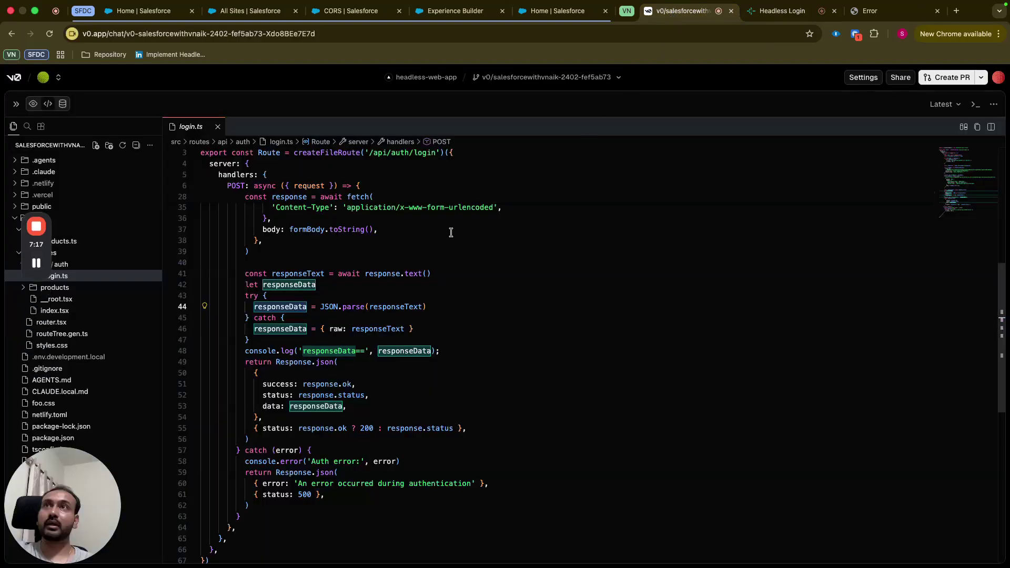
scroll(313, 251, up, 10)
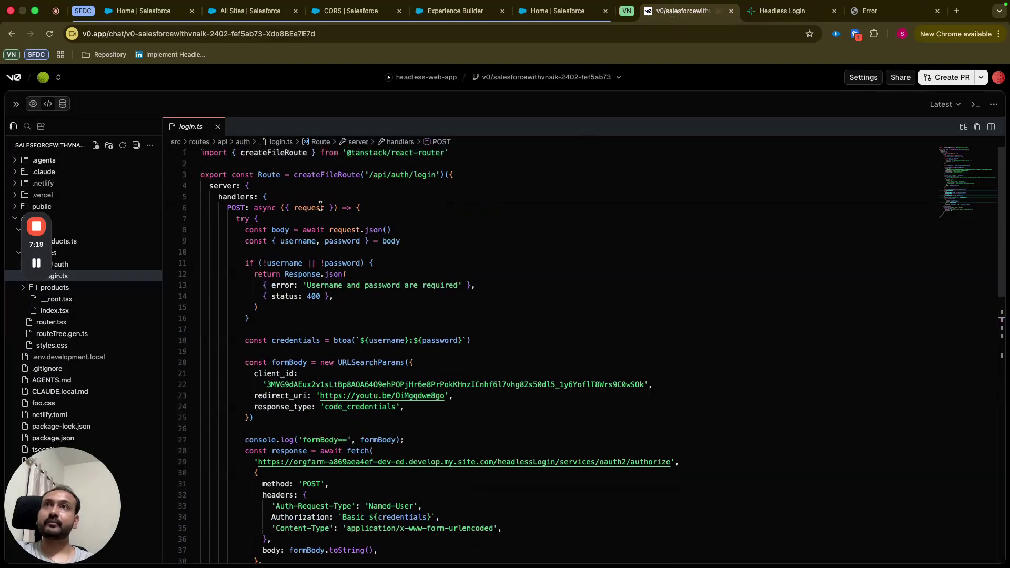
click(302, 241)
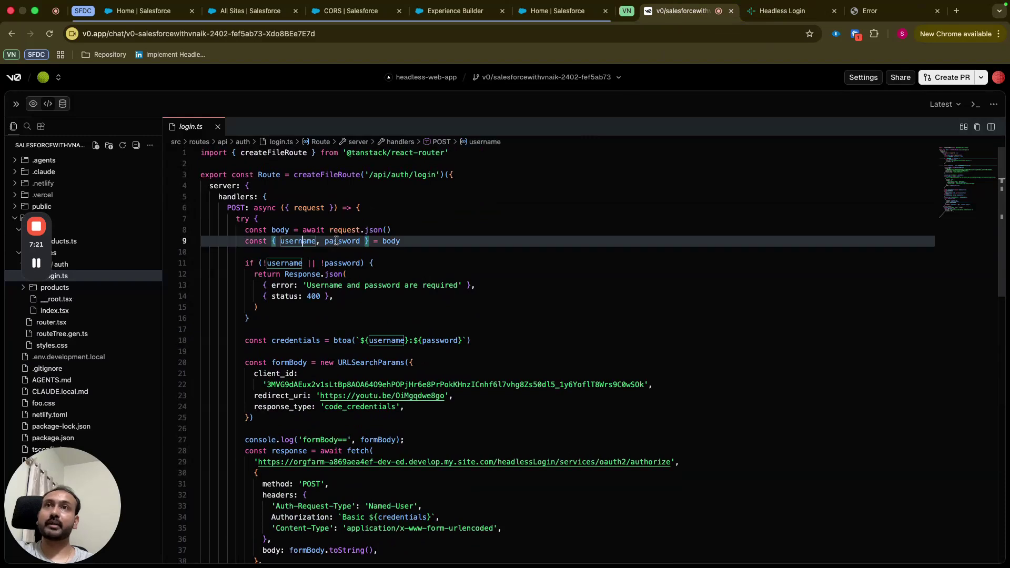
drag(332, 296, 293, 285)
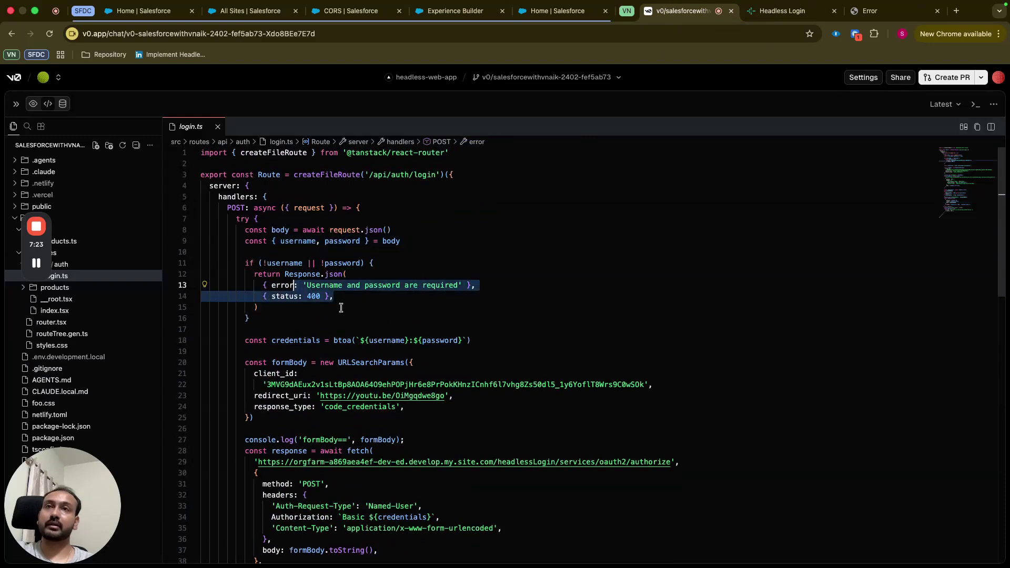
scroll(344, 311, down, 2)
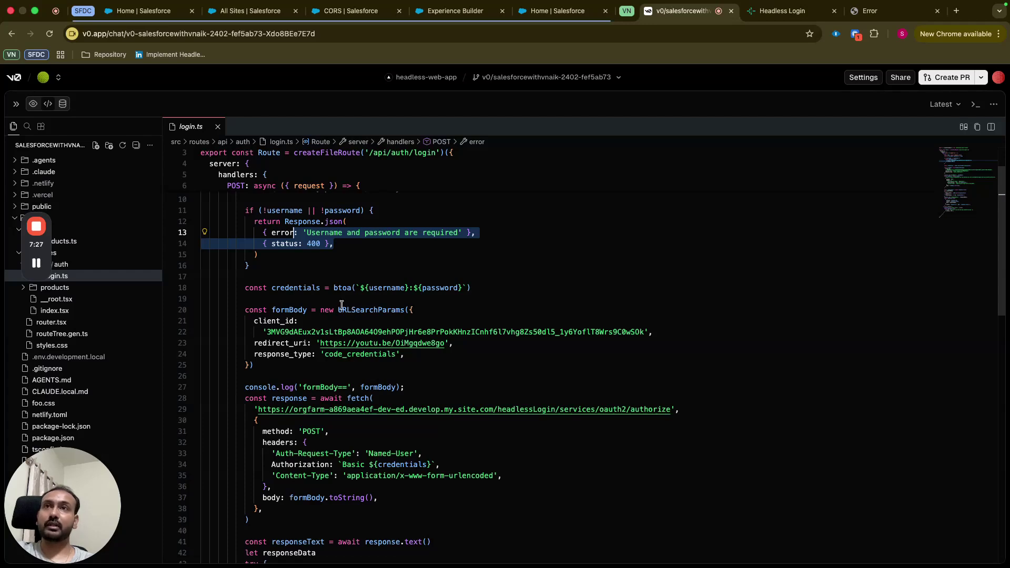
Highlight the client_id and redirect_uri values in login.ts and compare the redirect URI with the external client app's callback URL.
drag(257, 332, 661, 334)
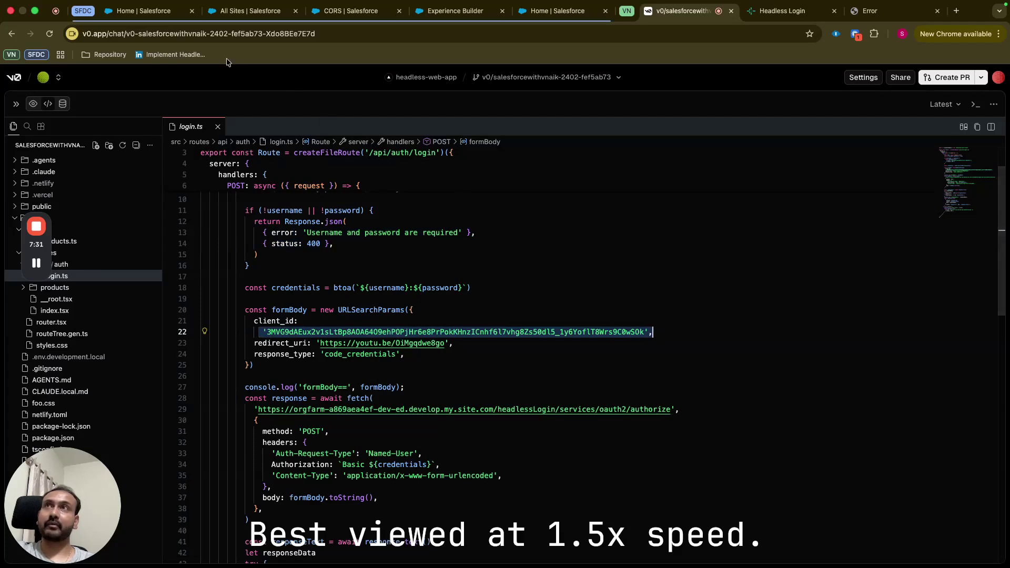
drag(318, 343, 451, 345)
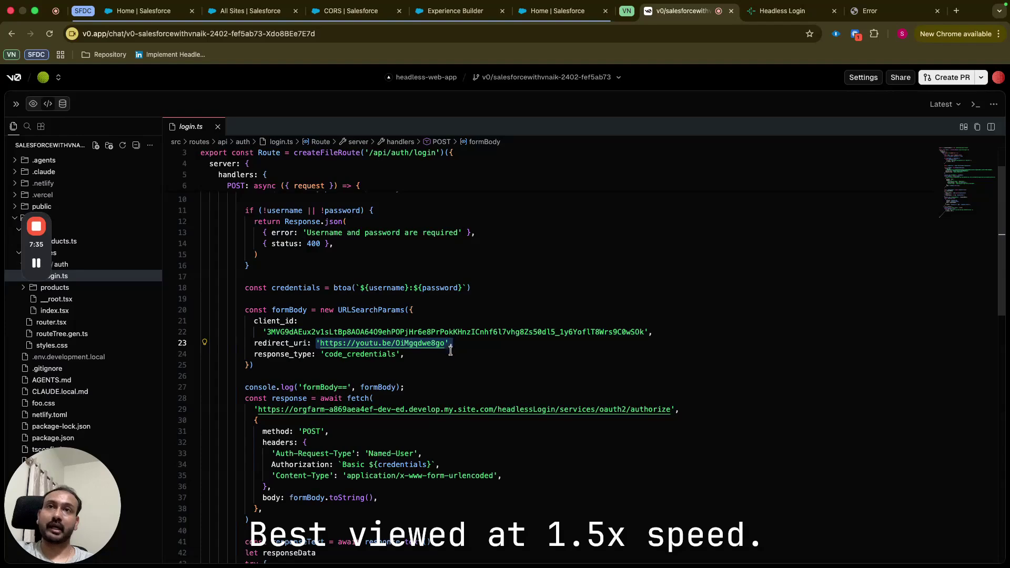
click(145, 11)
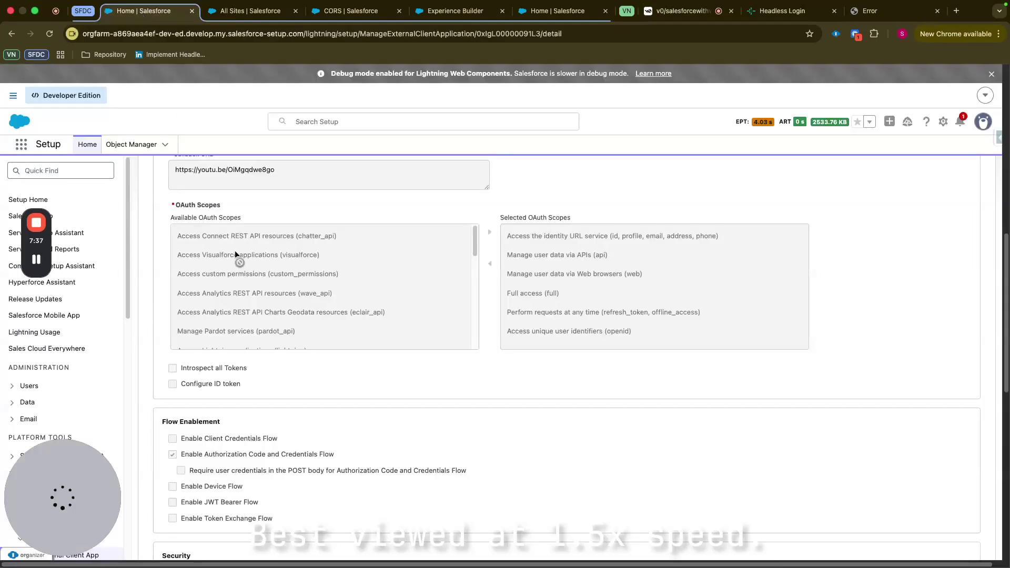
scroll(248, 326, down, 3)
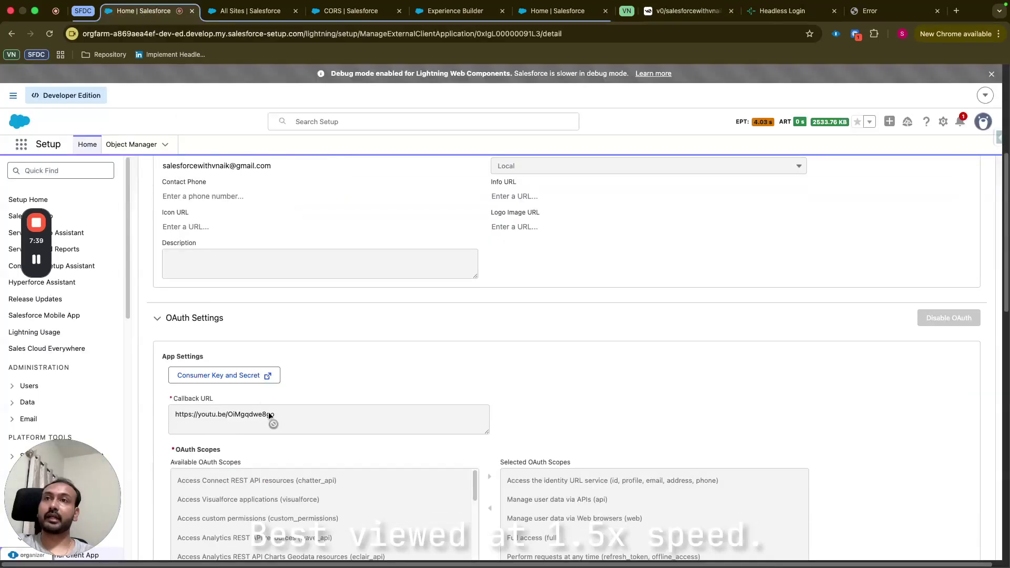
drag(275, 415, 206, 413)
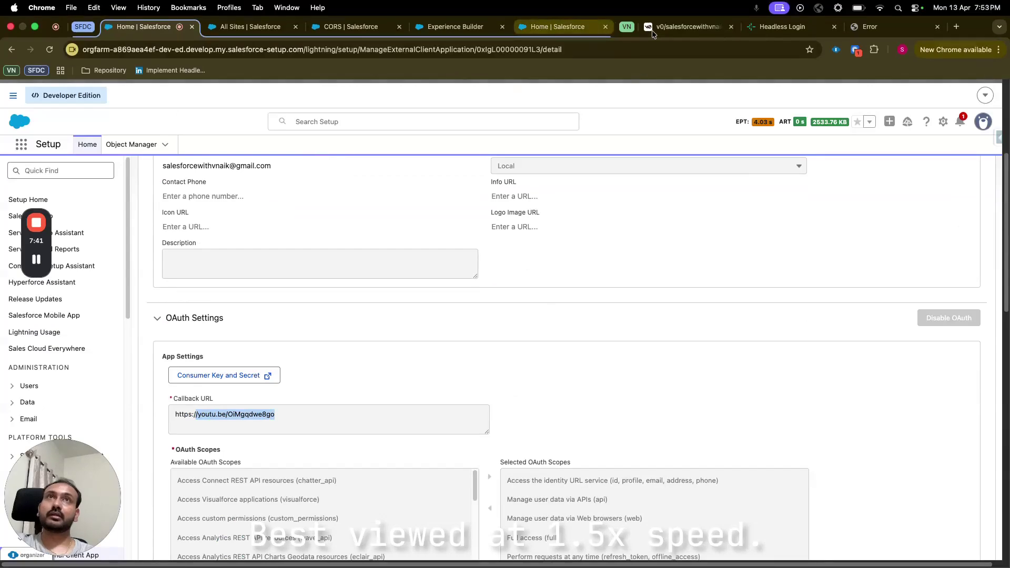
click(685, 23)
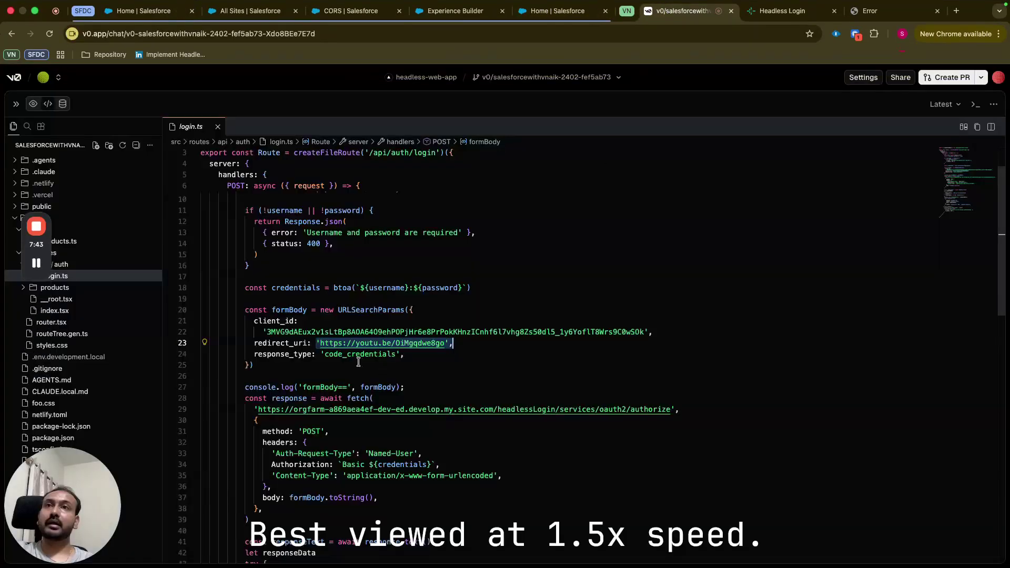
Highlight the code_credentials response type in login.ts, plus the headlessLogin site URL and authorize endpoint in the fetch request.
double_click(360, 355)
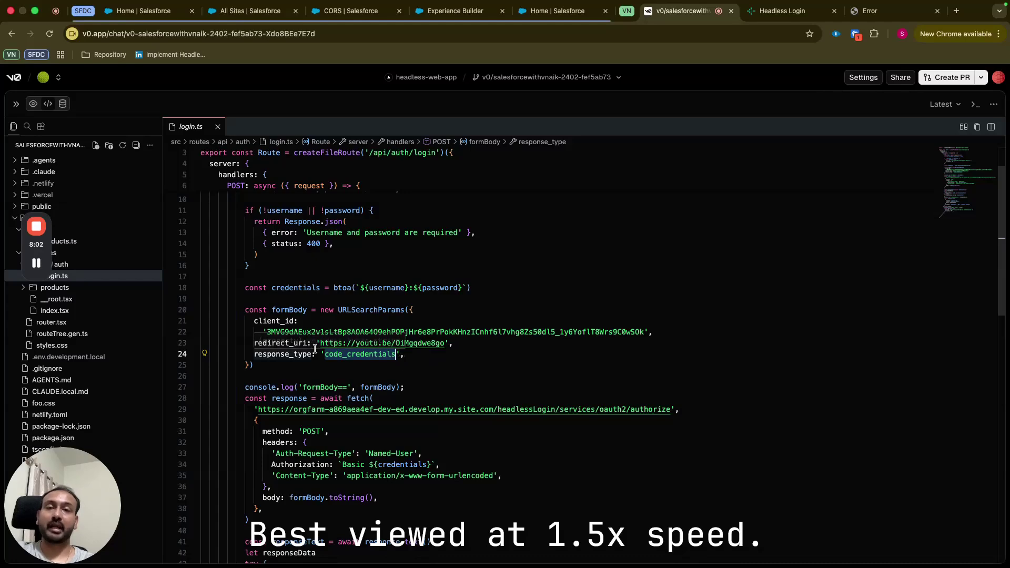
click(451, 376)
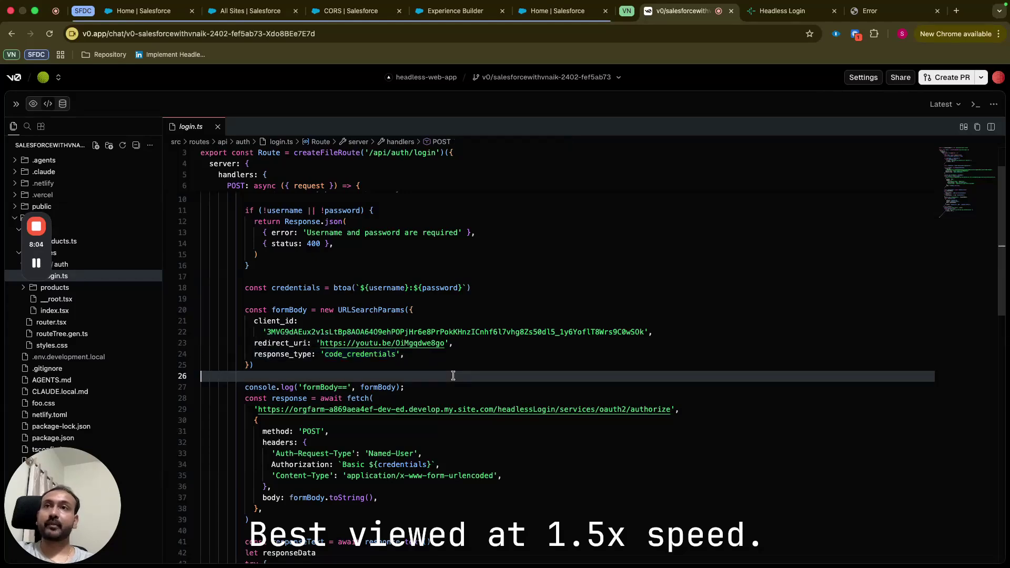
scroll(453, 384, down, 4)
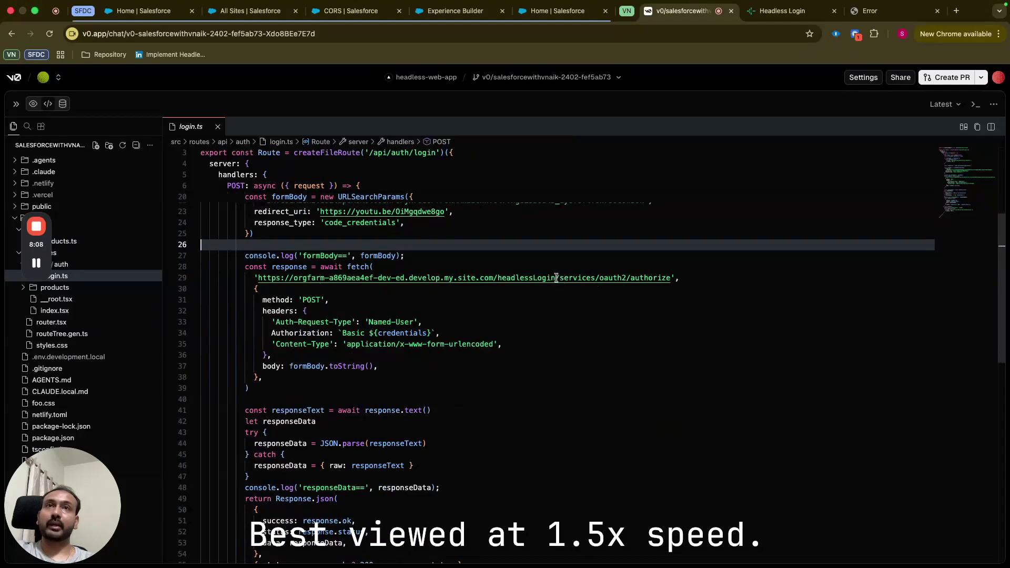
click(362, 278)
drag(555, 278, 257, 279)
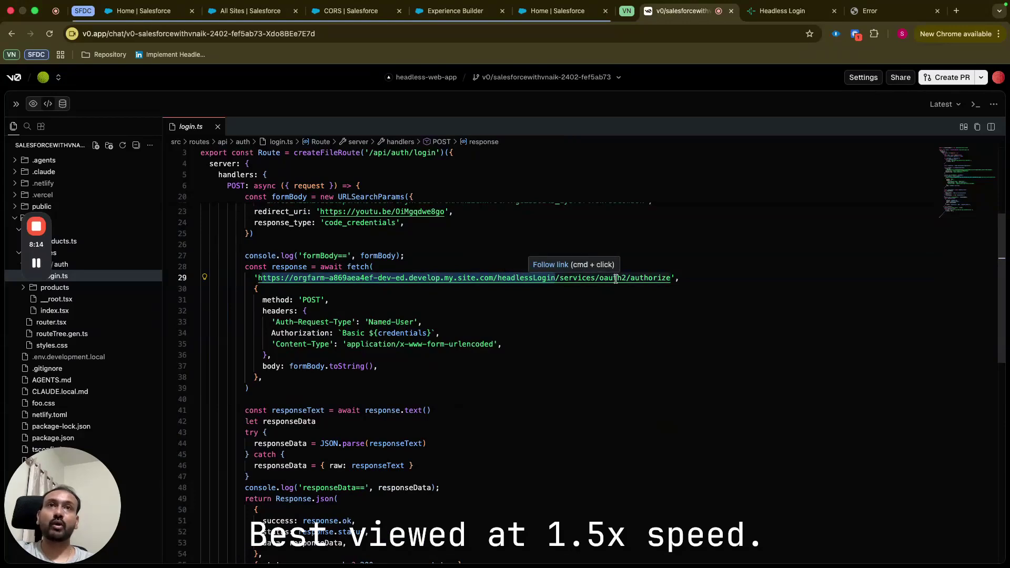
double_click(646, 280)
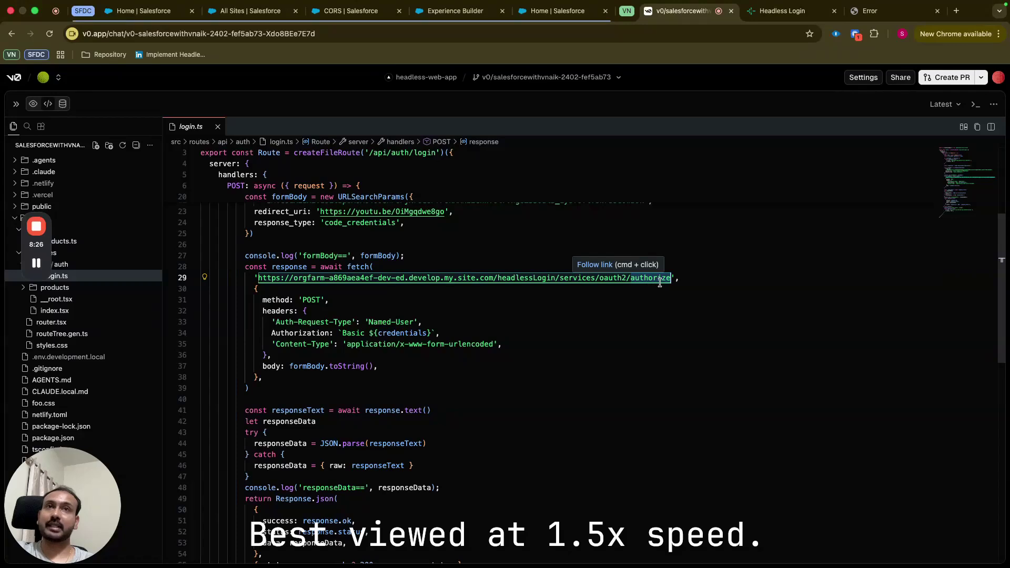
Examine the fetch request's headers in login.ts and highlight the JSON.parse(responseText) call that handles the response.
click(303, 310)
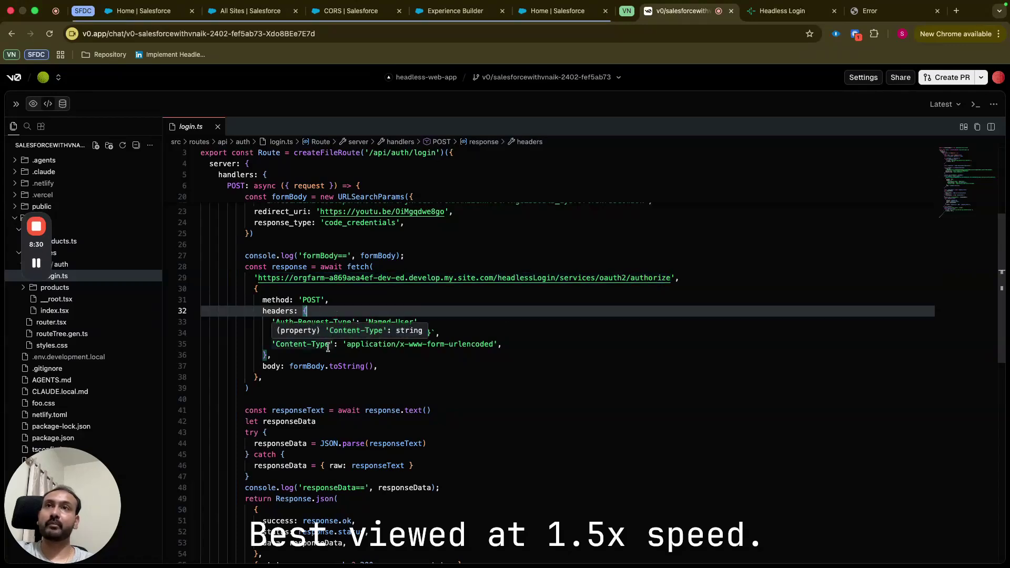
scroll(361, 364, down, 5)
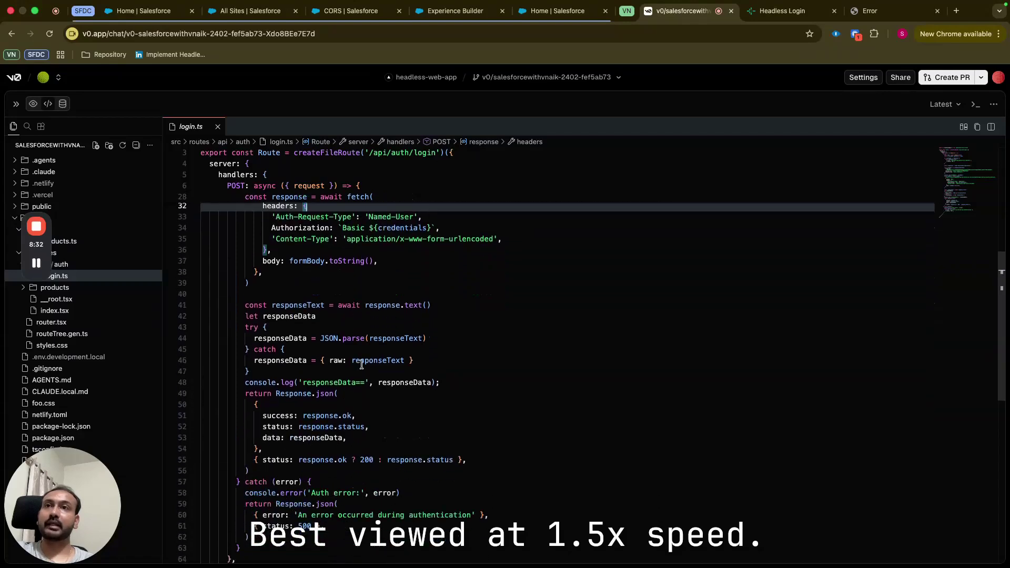
click(293, 307)
drag(321, 339, 371, 339)
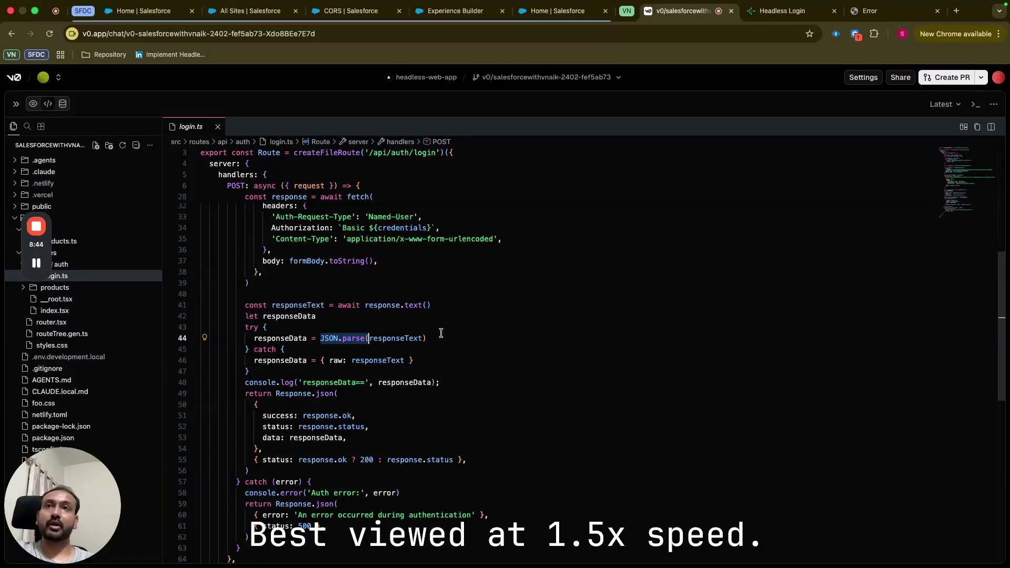
drag(440, 335, 342, 338)
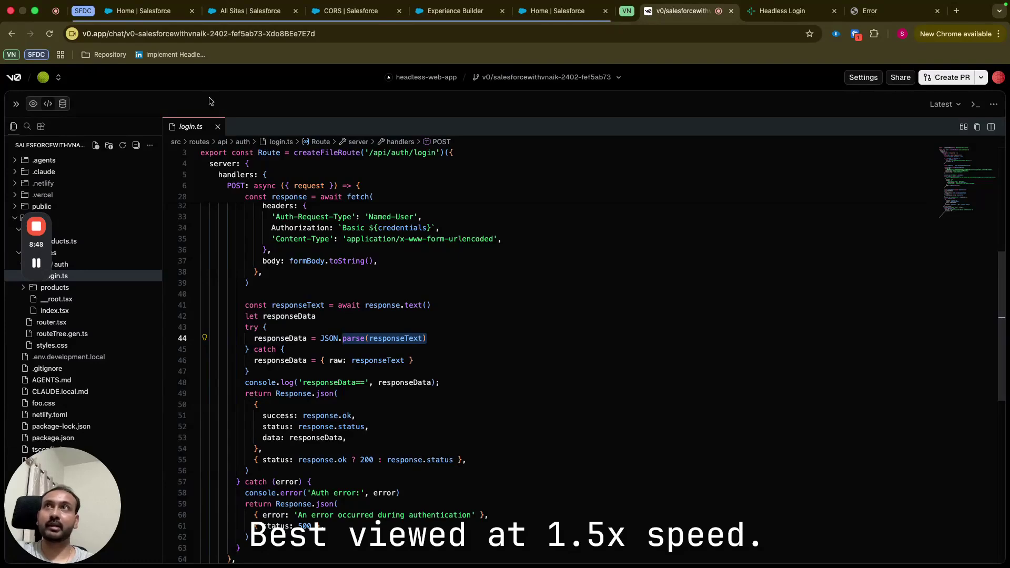
Revisit the external client app's OAuth settings in Salesforce Setup and return through the v0 project to the Headless Login page.
click(153, 13)
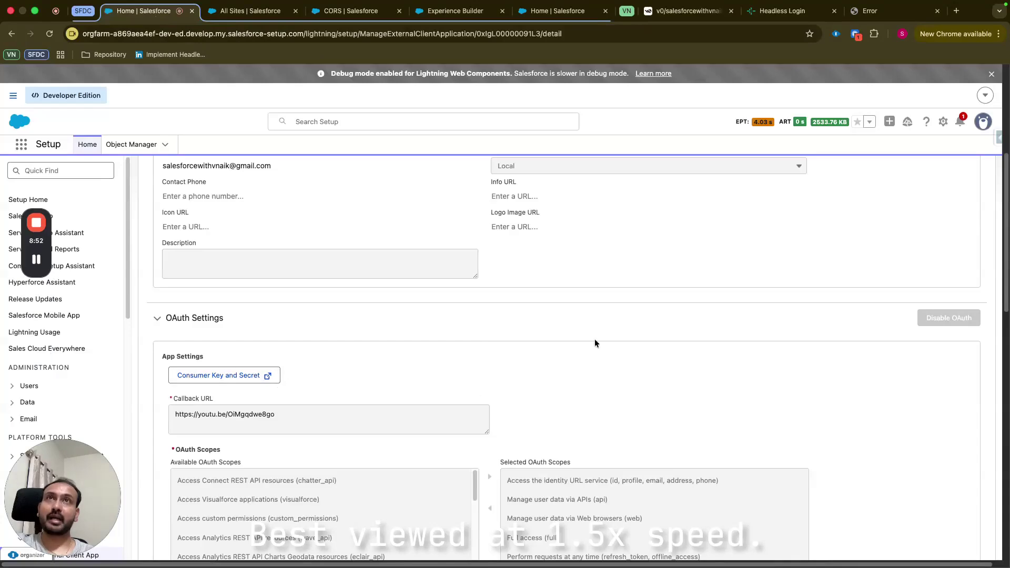
click(686, 11)
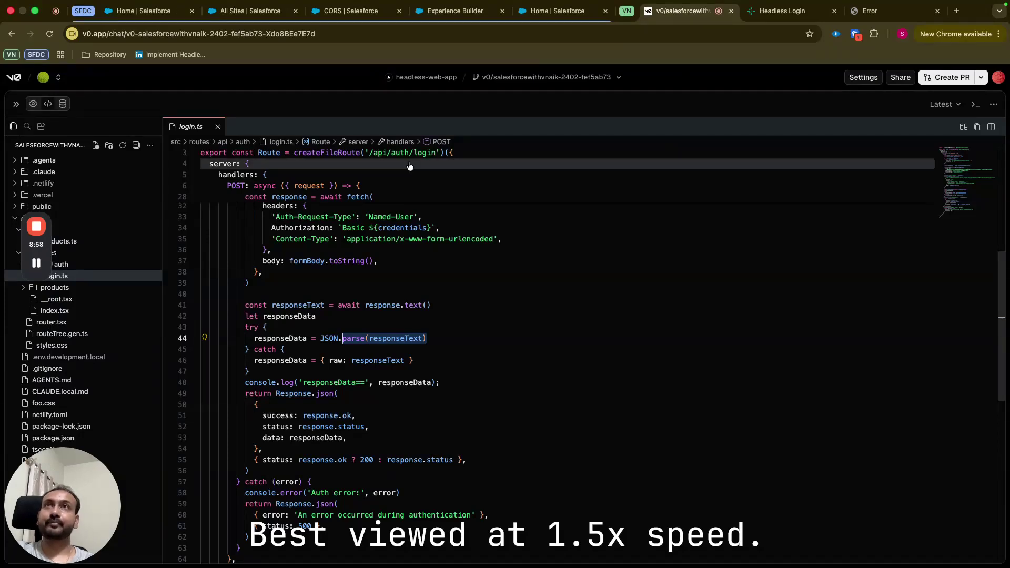
click(781, 10)
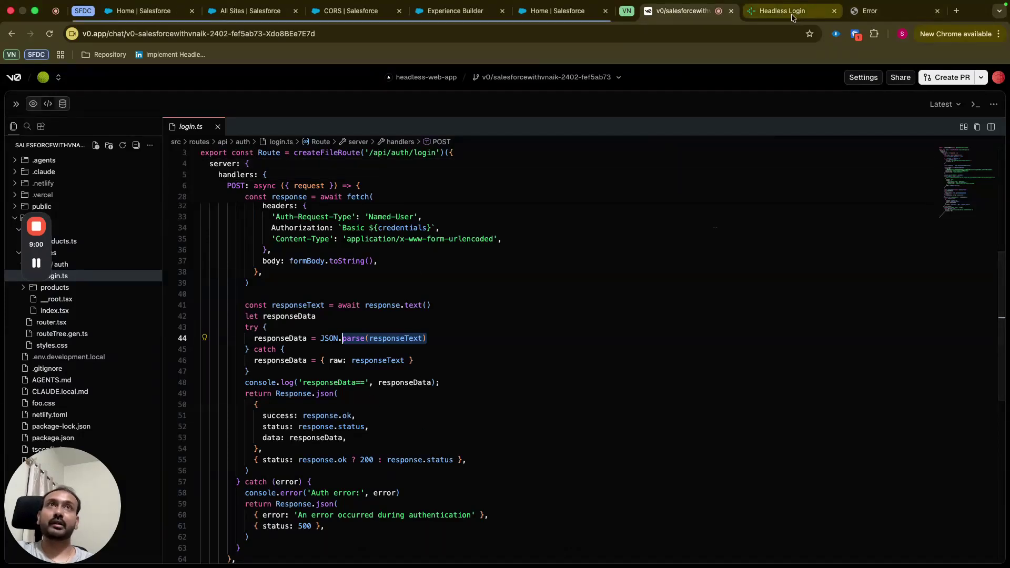